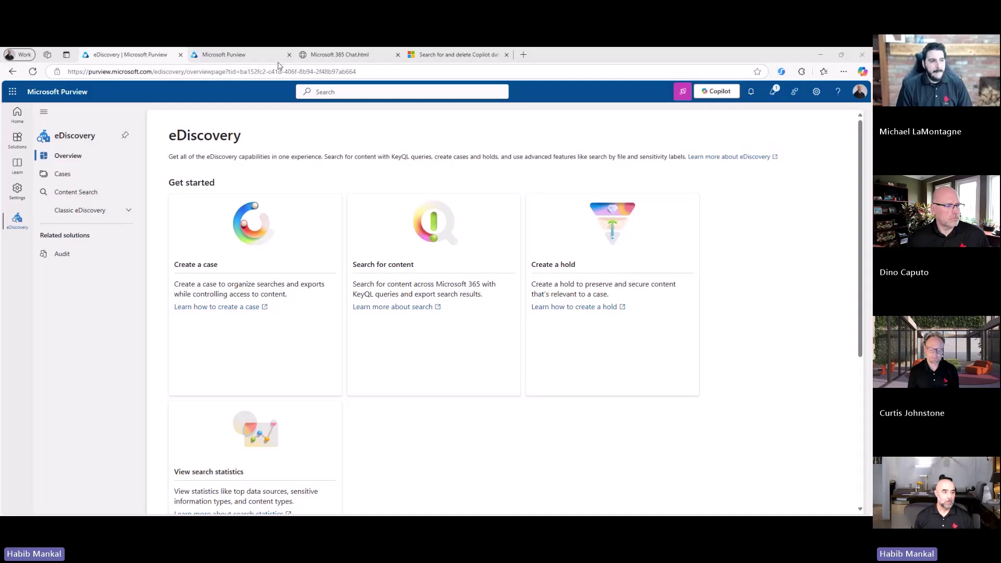
Scroll the 'Search for and delete Copilot data' article to the Copilot data sources item-class table.
left_click(439, 57)
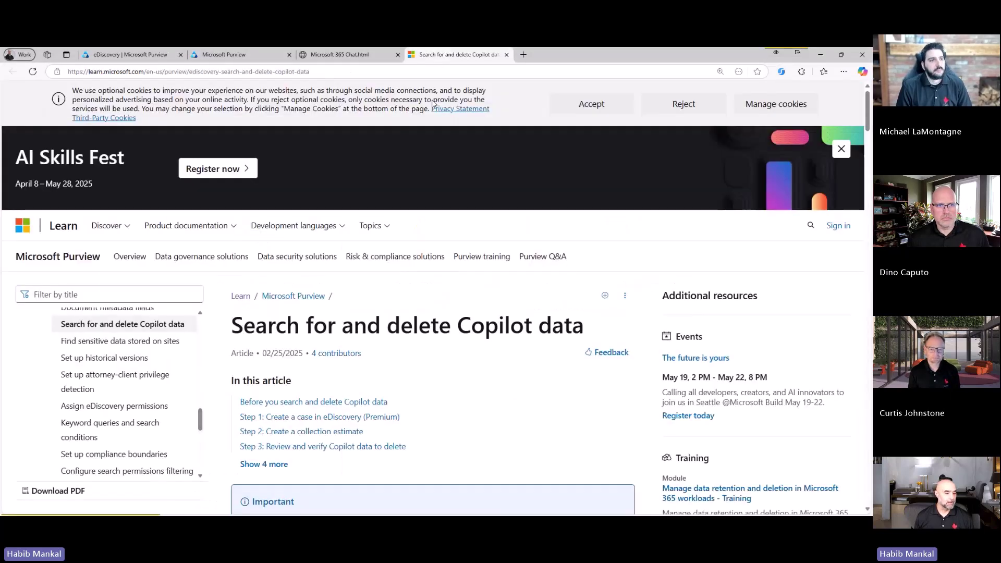
scroll(495, 368, "down", 2)
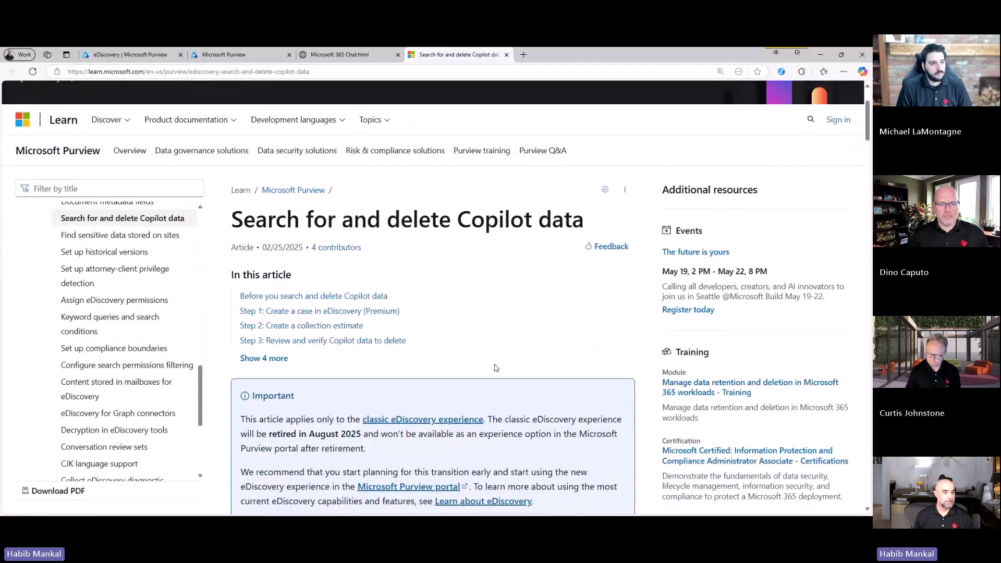
scroll(495, 368, "down", 4)
scroll(500, 370, "down", 13)
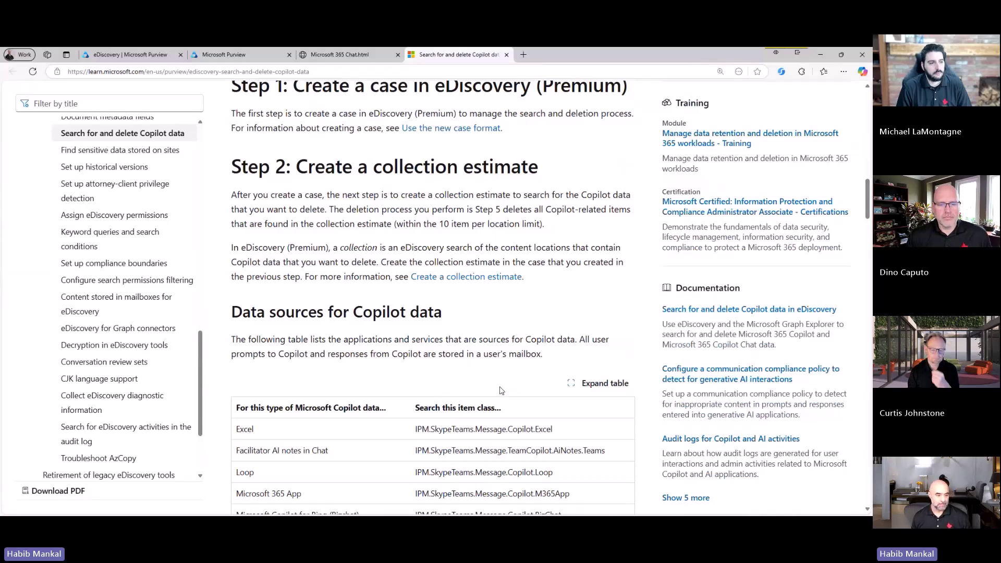
scroll(500, 392, "down", 2)
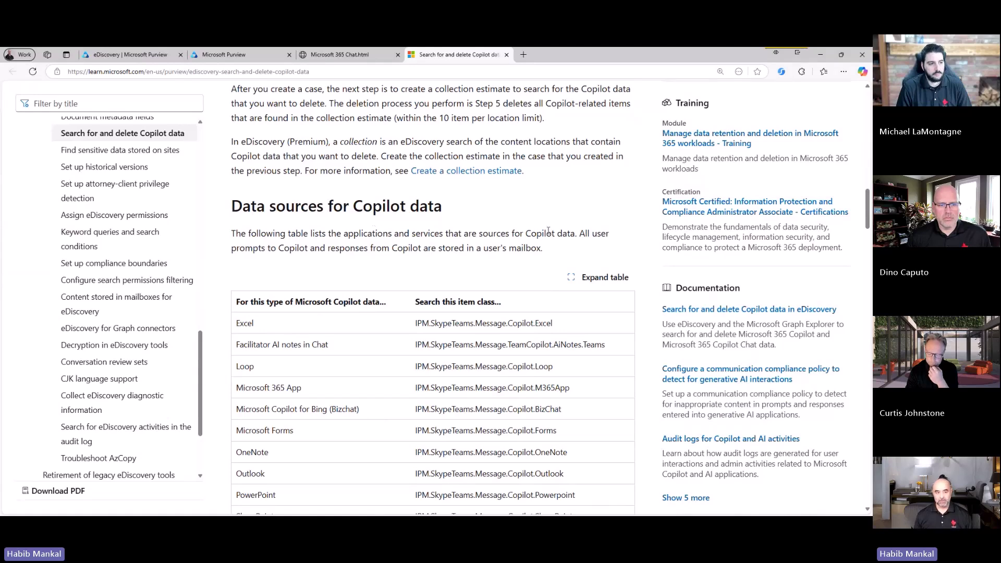
scroll(565, 282, "down", 2)
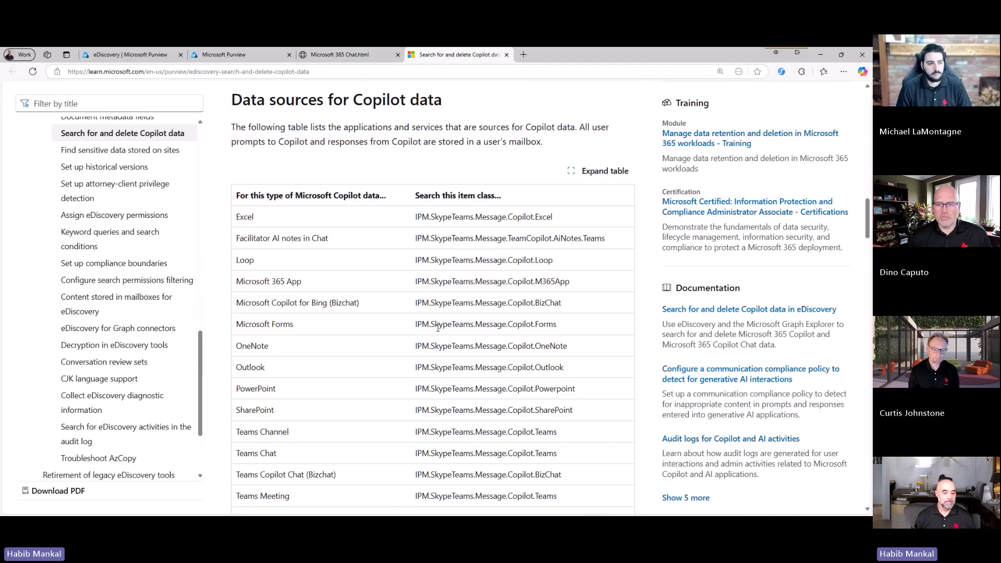
scroll(443, 333, "down", 2)
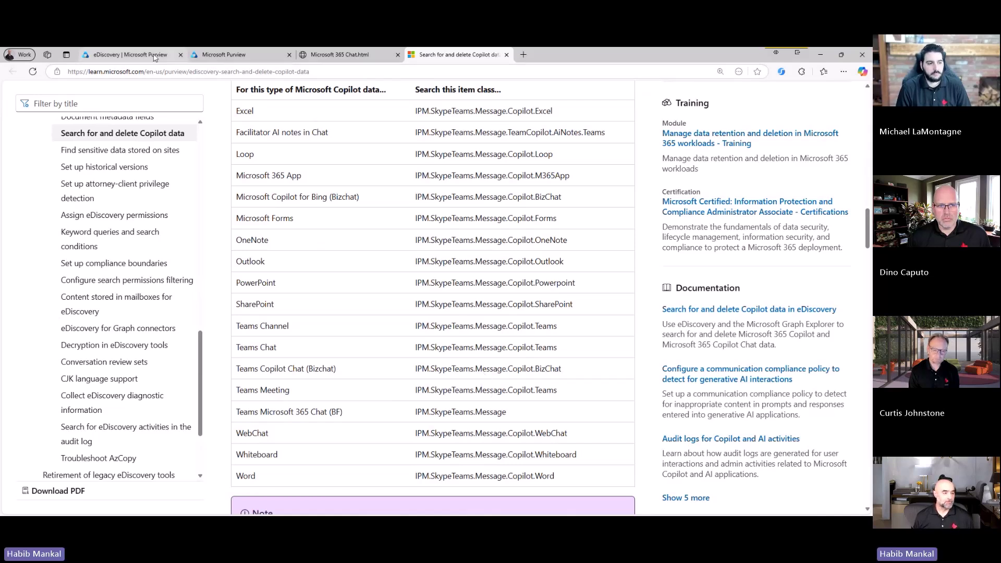
Navigate via Purview eDiscovery settings to Classic eDiscovery's Content search list showing Workplan and Copilot searches.
left_click(130, 54)
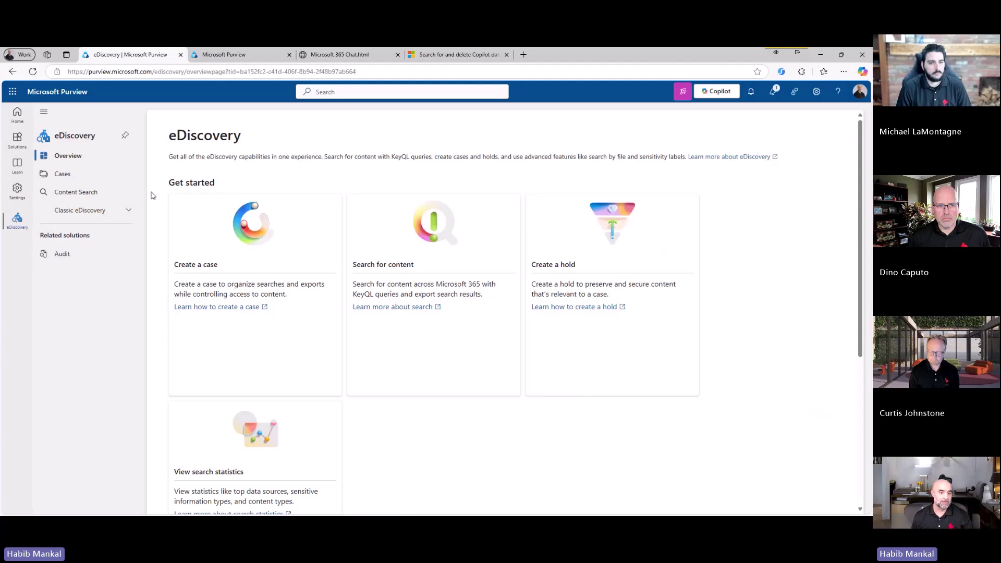
left_click(17, 191)
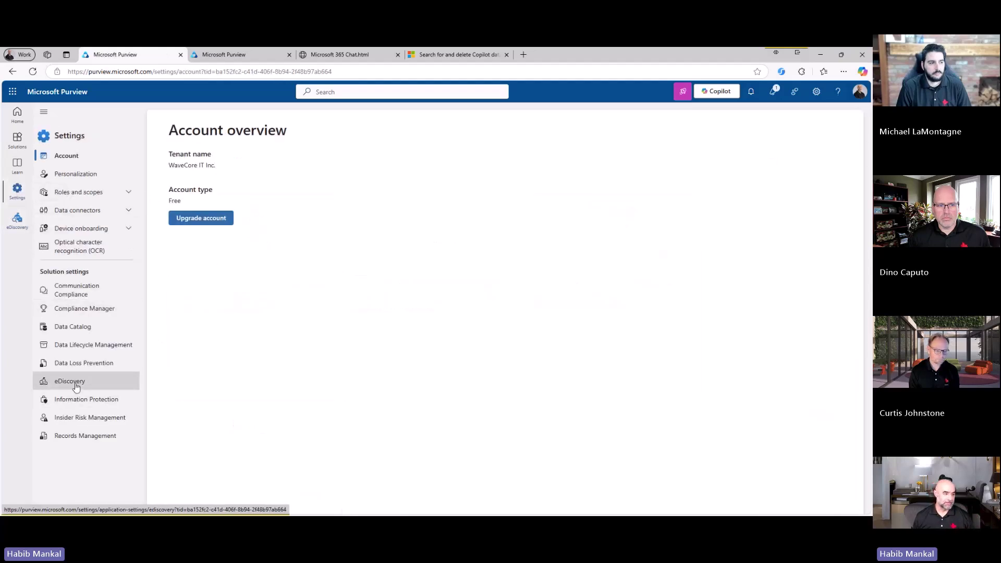
left_click(76, 386)
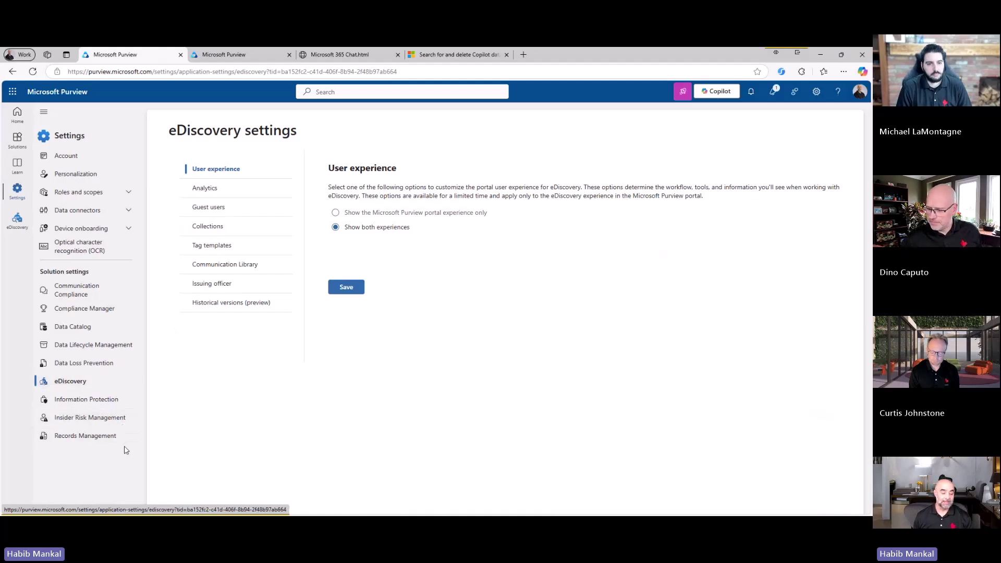
left_click(19, 223)
left_click(130, 210)
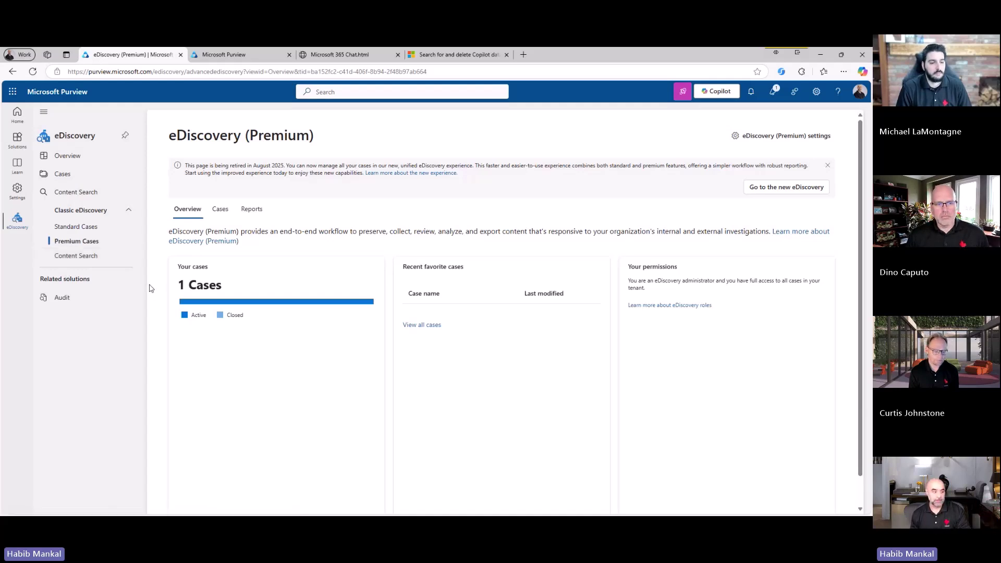
left_click(92, 256)
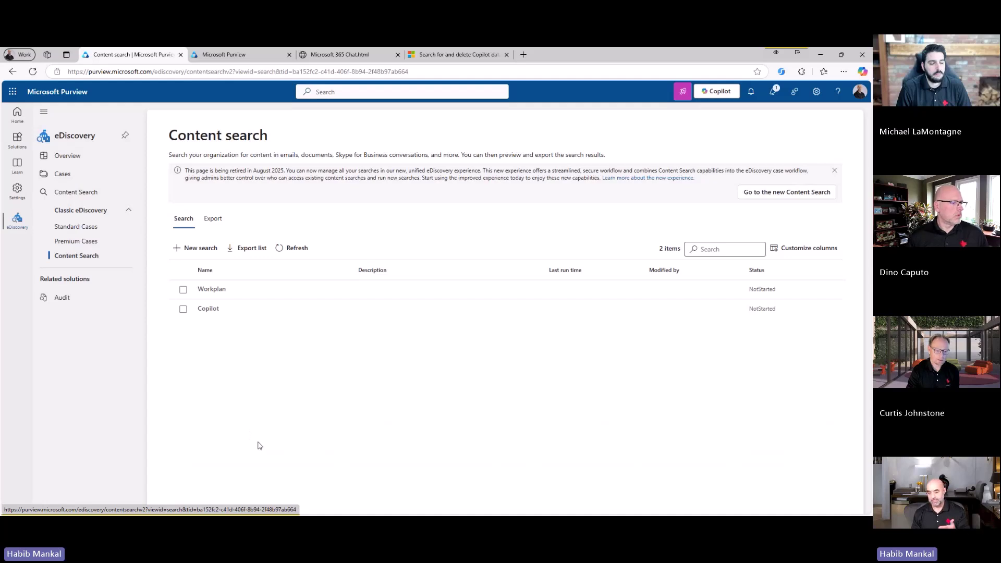
left_click(203, 249)
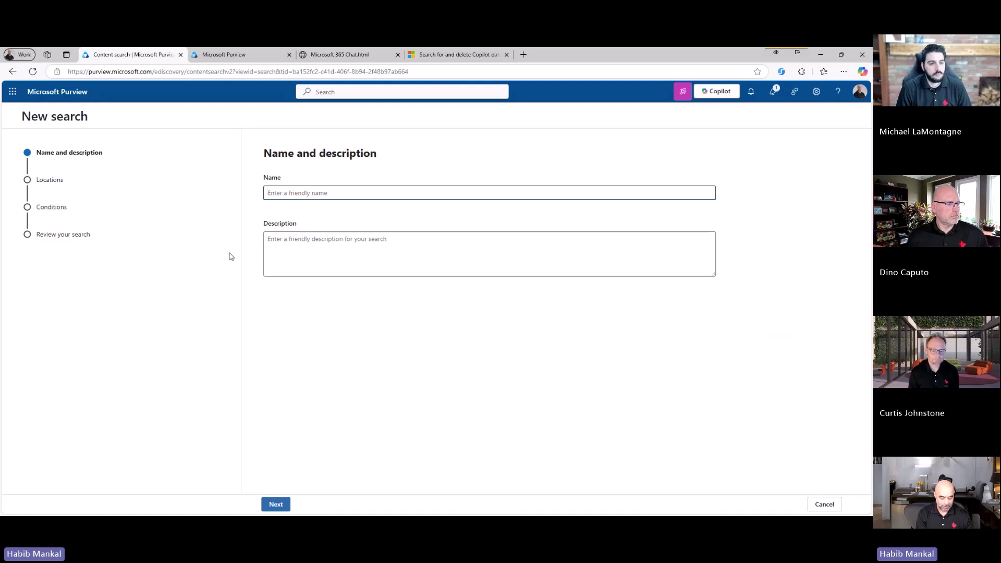
type("Copilot Interactions")
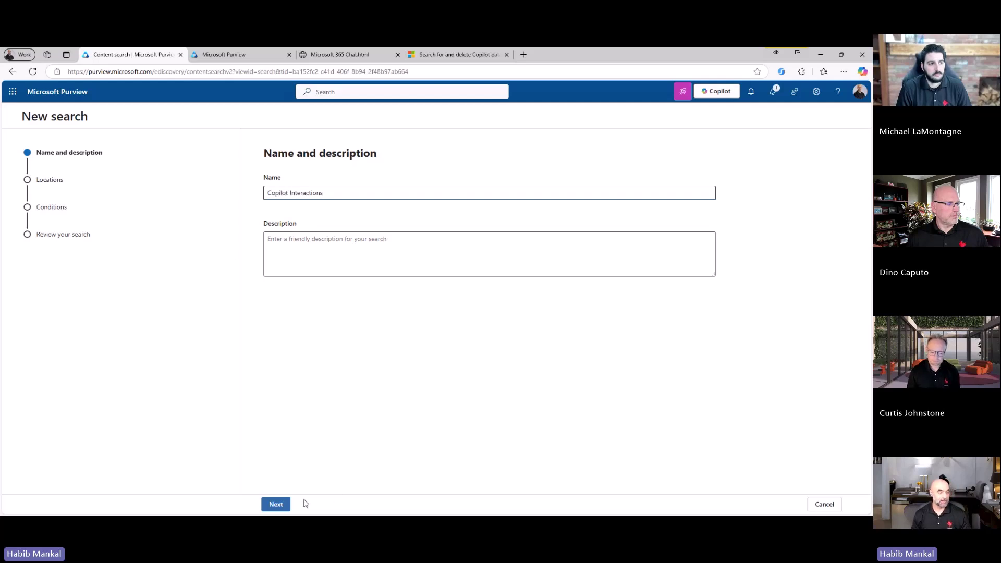
left_click(285, 504)
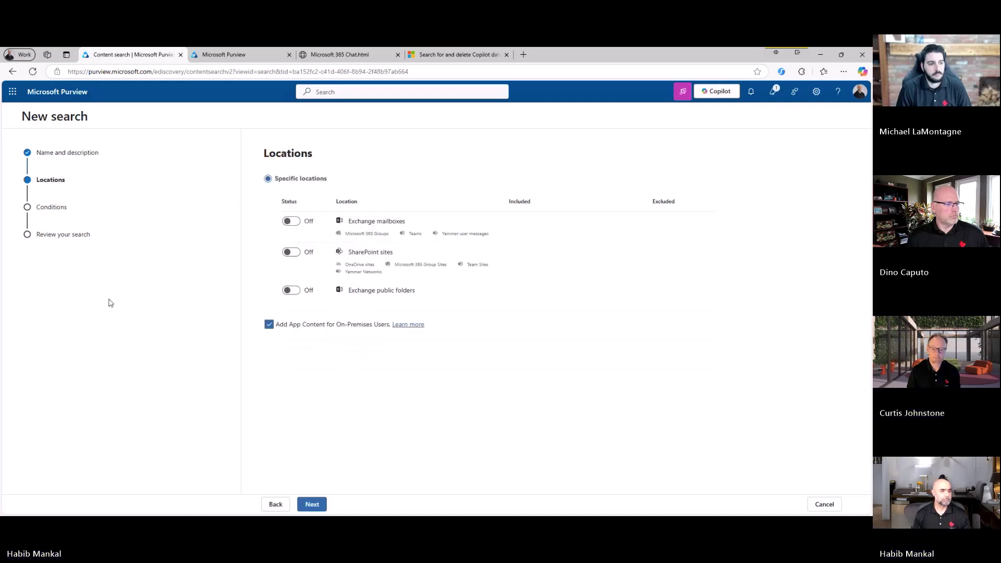
left_click(293, 226)
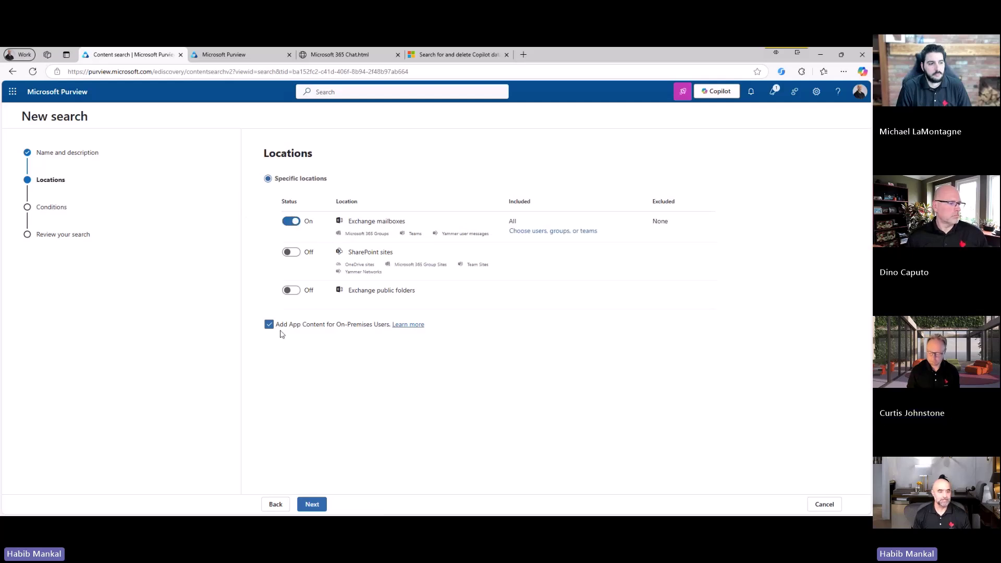
left_click(312, 504)
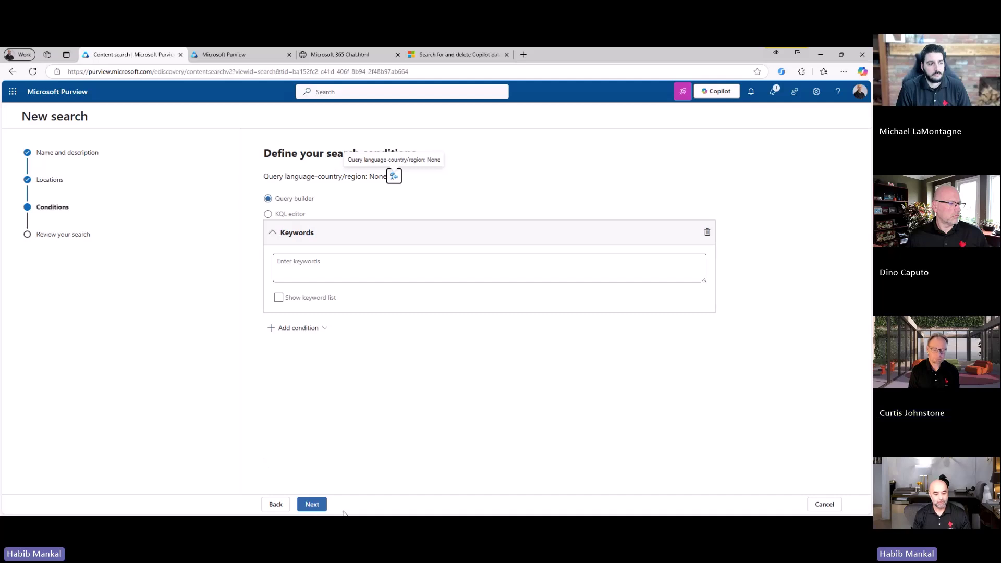
left_click(314, 330)
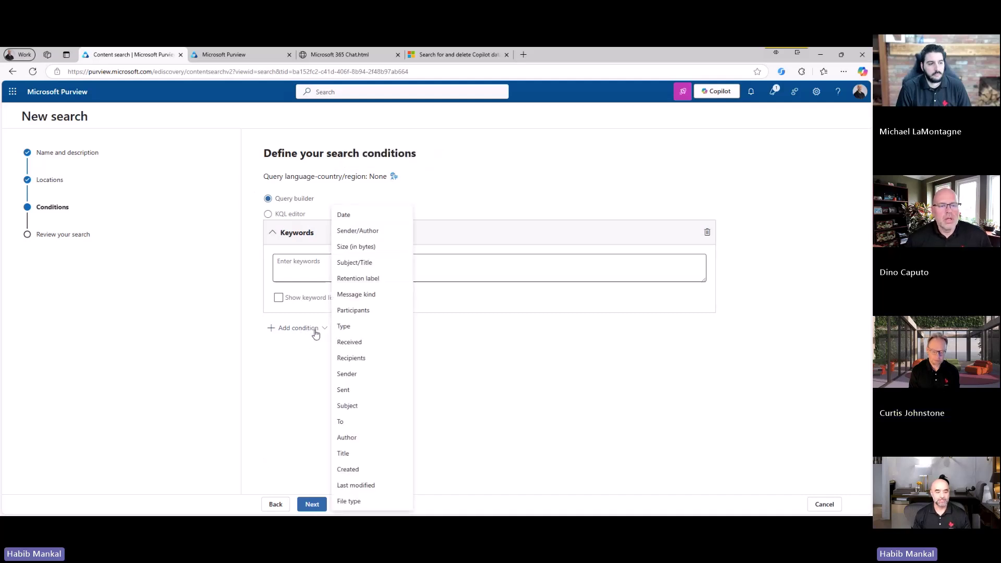
left_click(368, 327)
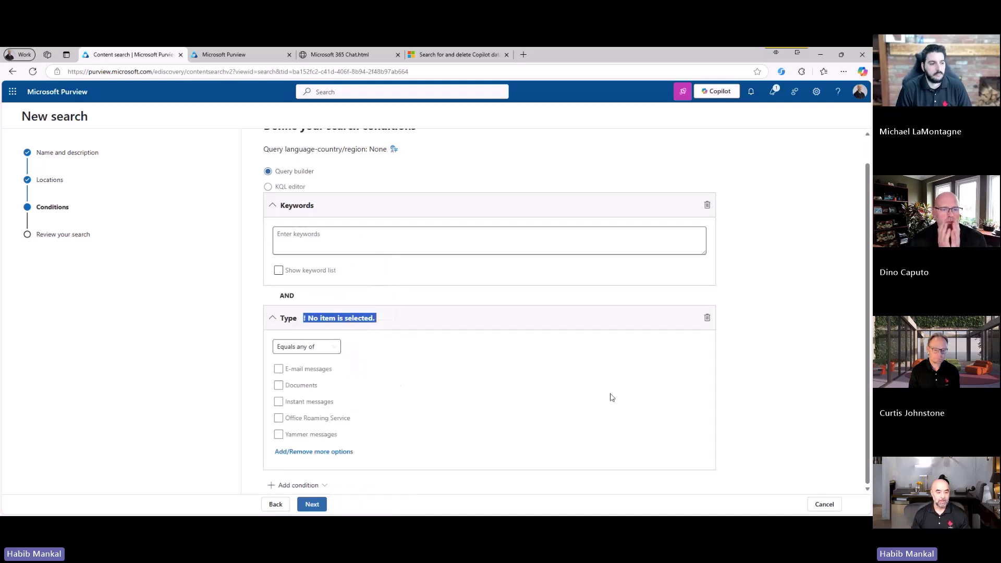
left_click(300, 453)
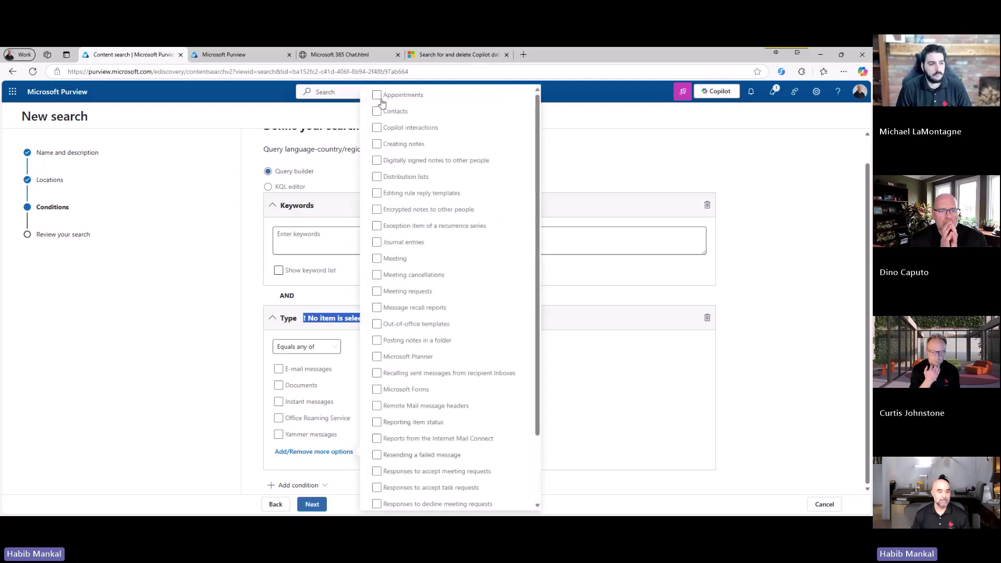
scroll(438, 291, "down", 2)
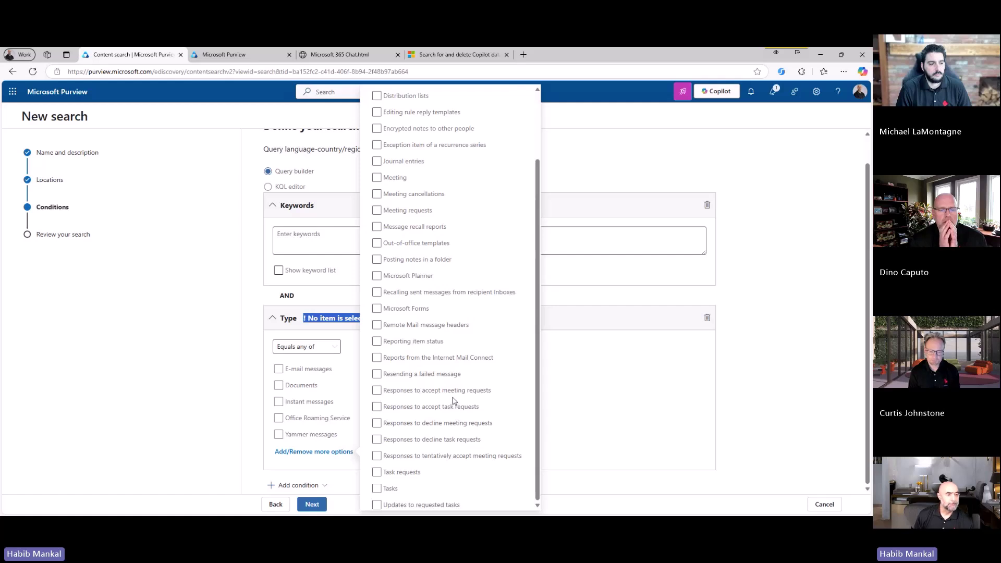
scroll(453, 400, "up", 2)
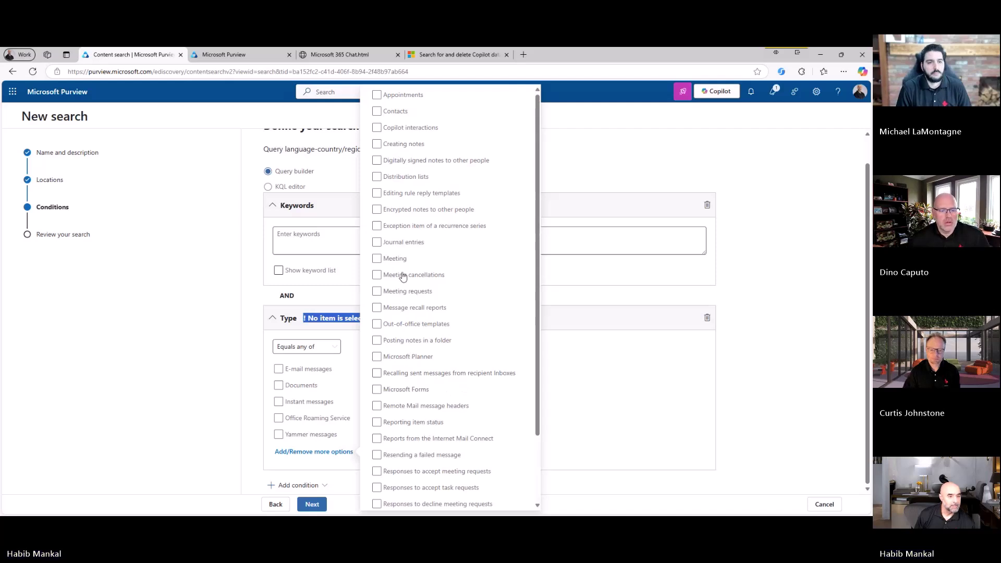
left_click(397, 127)
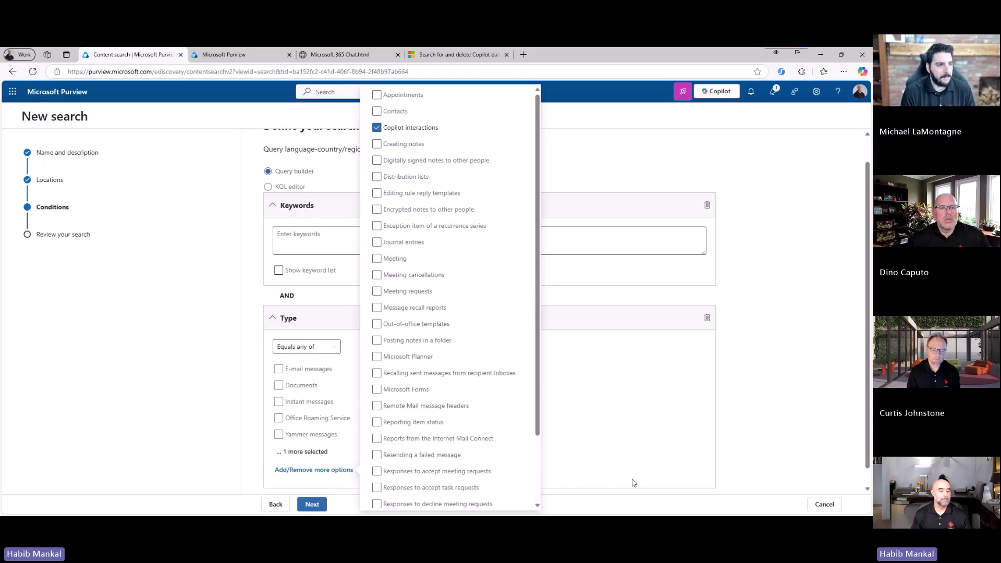
left_click(312, 504)
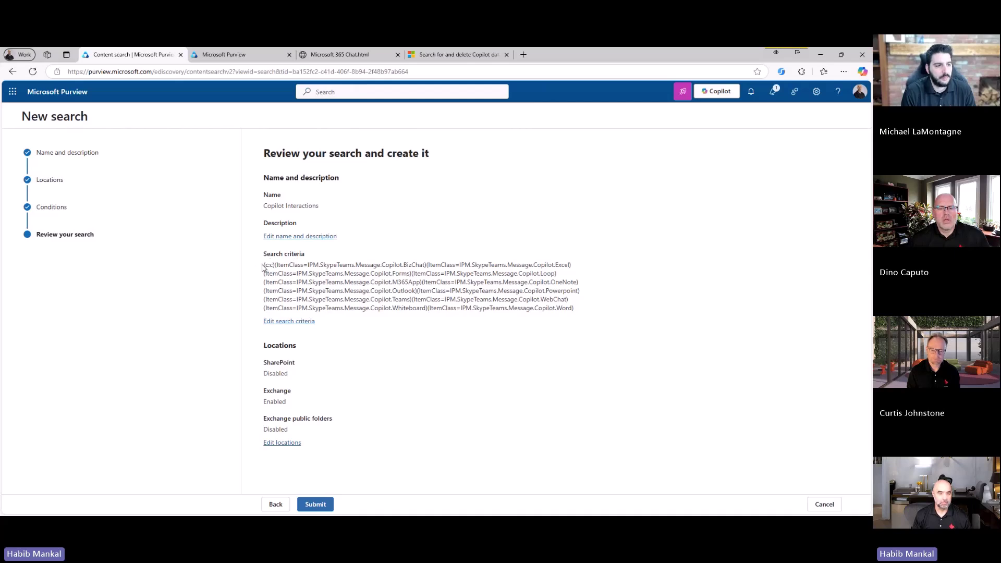
mouse_move(262, 267)
left_mouse_down()
mouse_move(425, 273)
mouse_move(604, 316)
mouse_move(587, 306)
left_mouse_up()
left_click(596, 332)
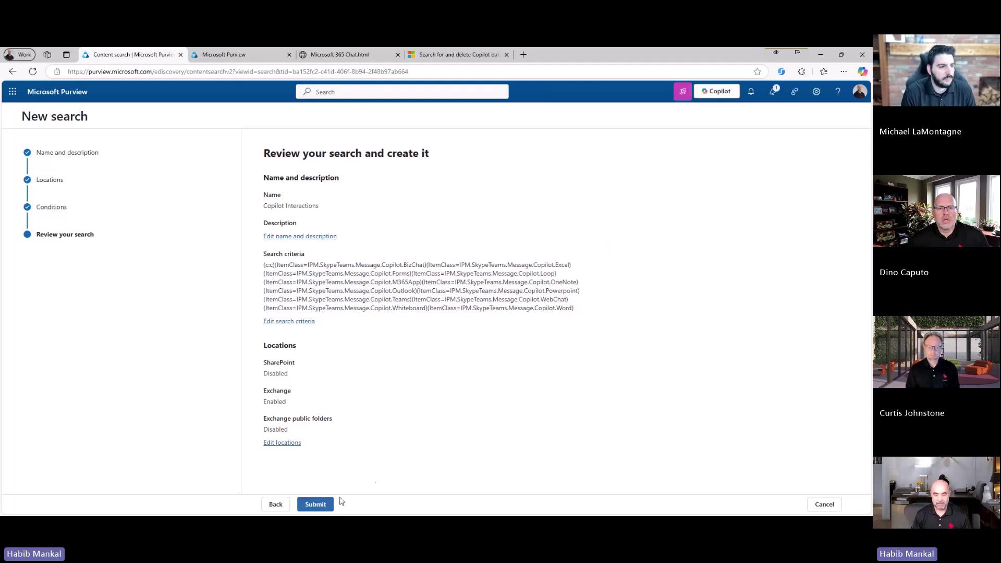
left_click(824, 505)
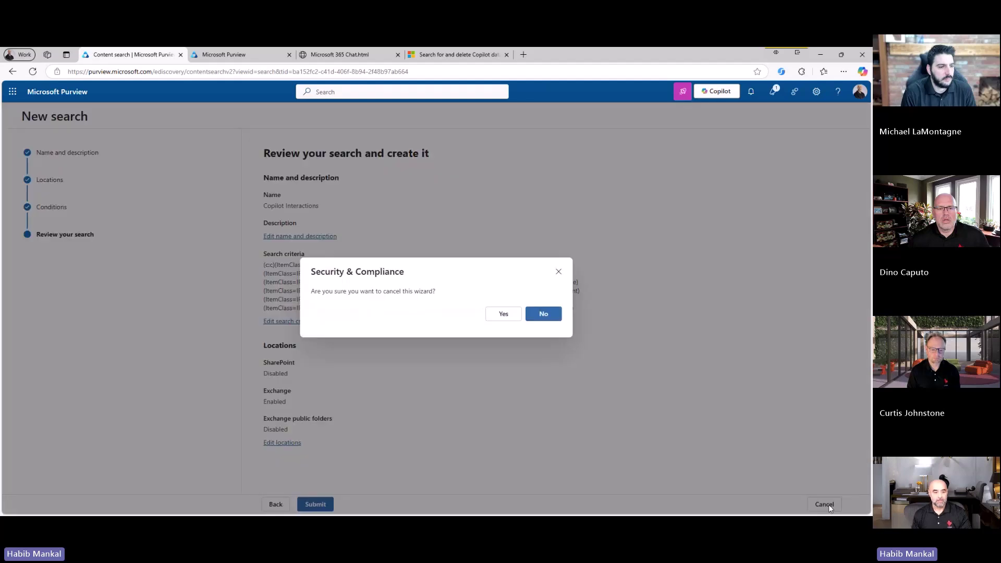
left_click(509, 318)
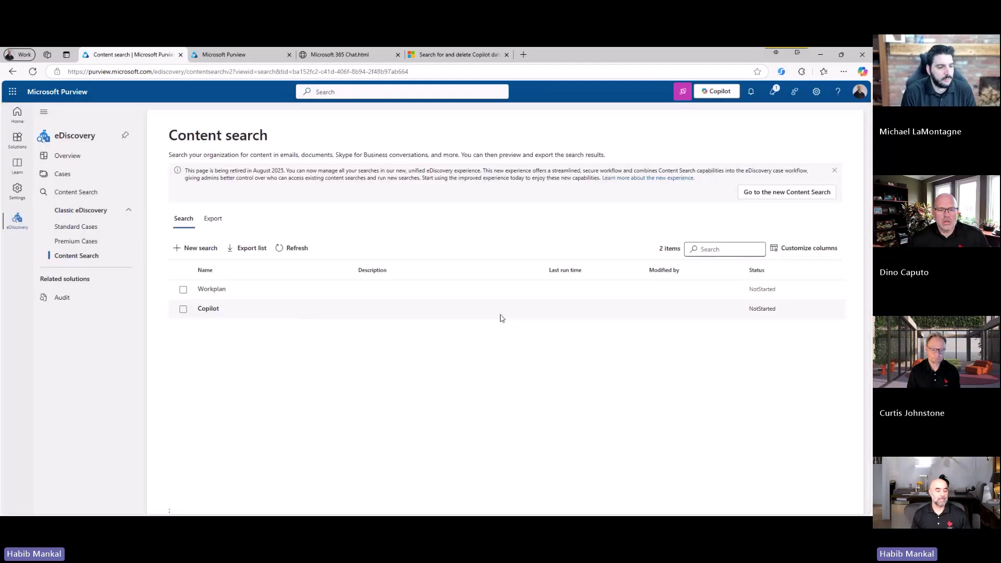
Create a new search named 'Copilot Interactions' in the Content Search case.
left_click(77, 194)
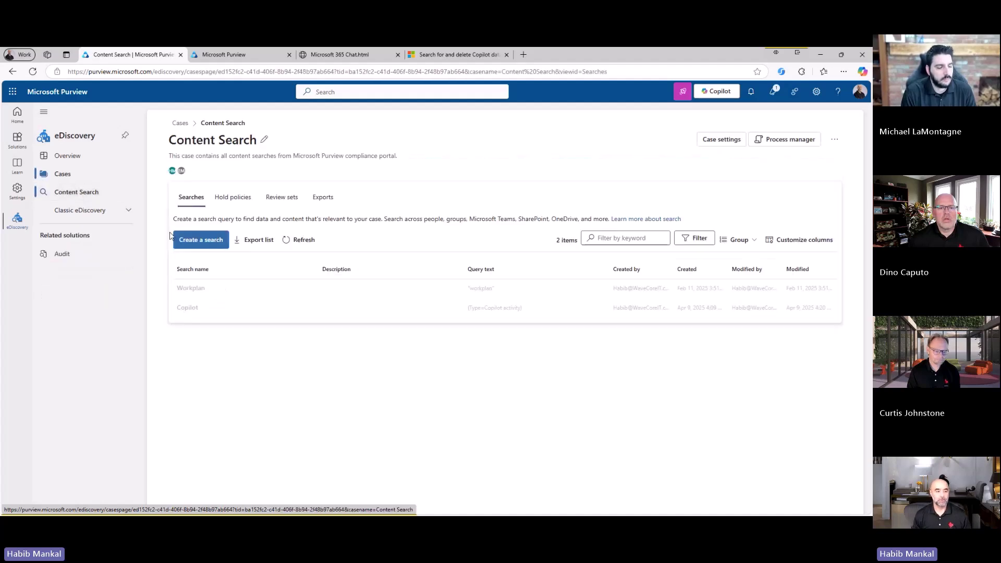
left_click(201, 241)
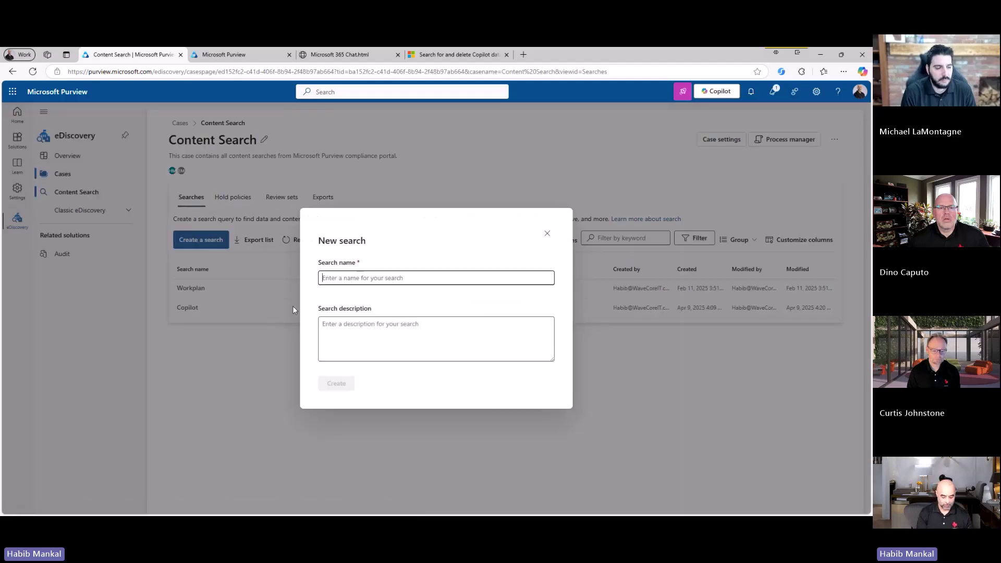
type("Copilot In")
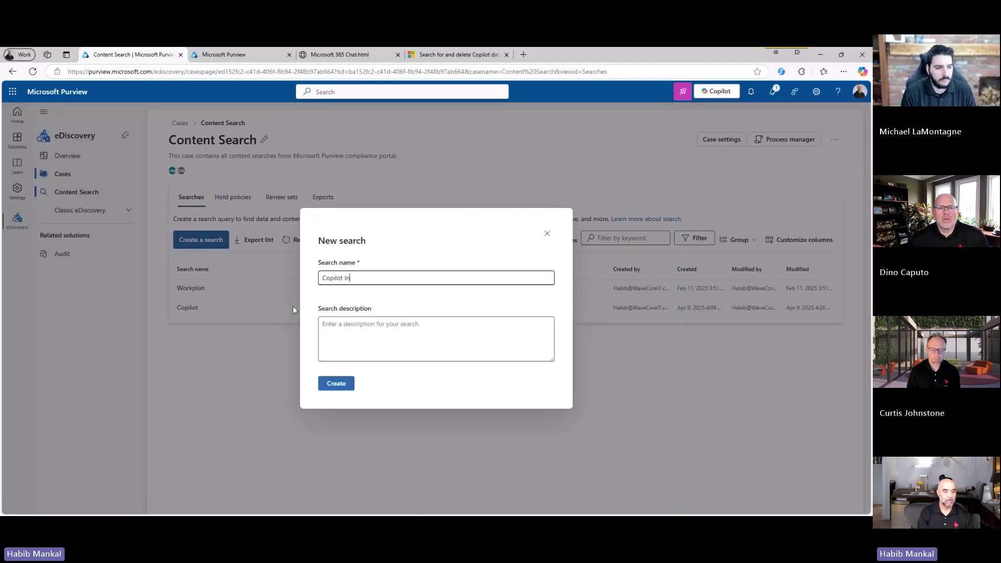
type("teractions")
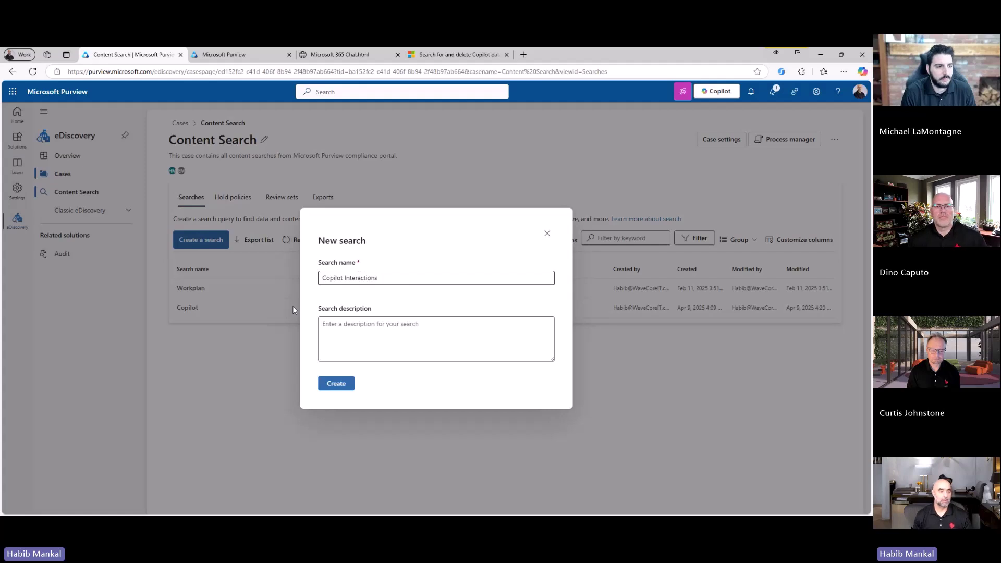
left_click(343, 386)
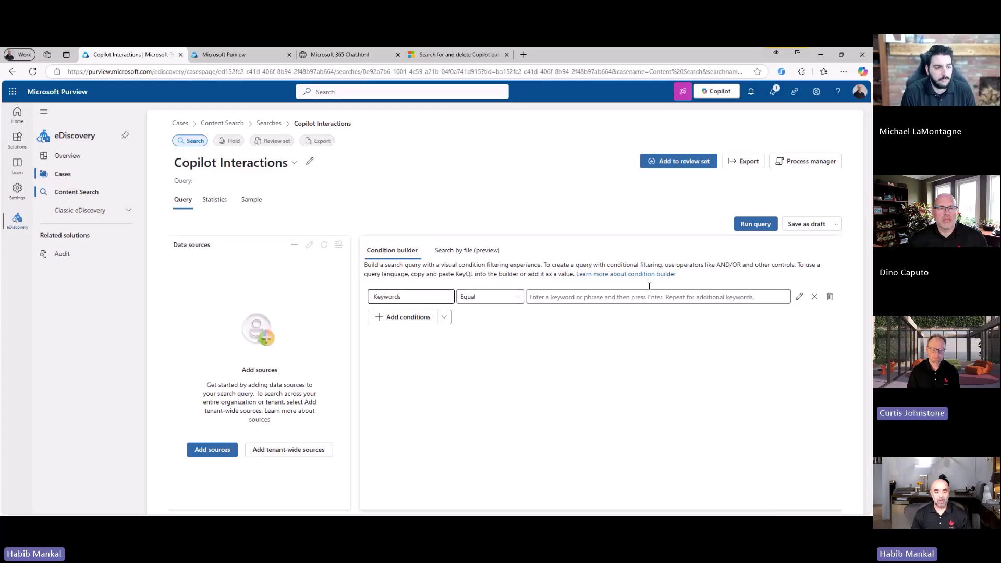
Replace the empty Keywords condition with a Type condition set to Copilot activity.
left_click(830, 297)
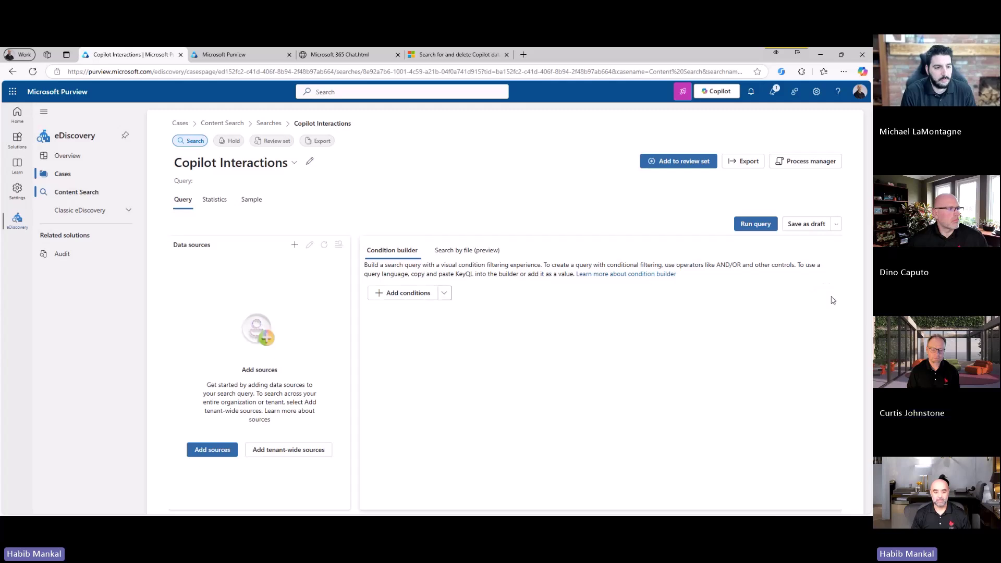
left_click(445, 293)
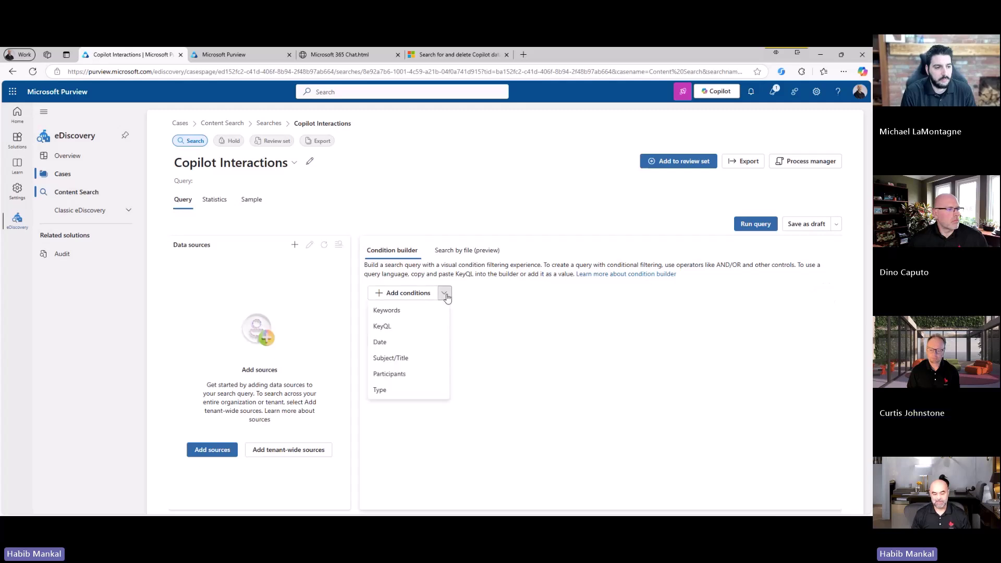
left_click(392, 395)
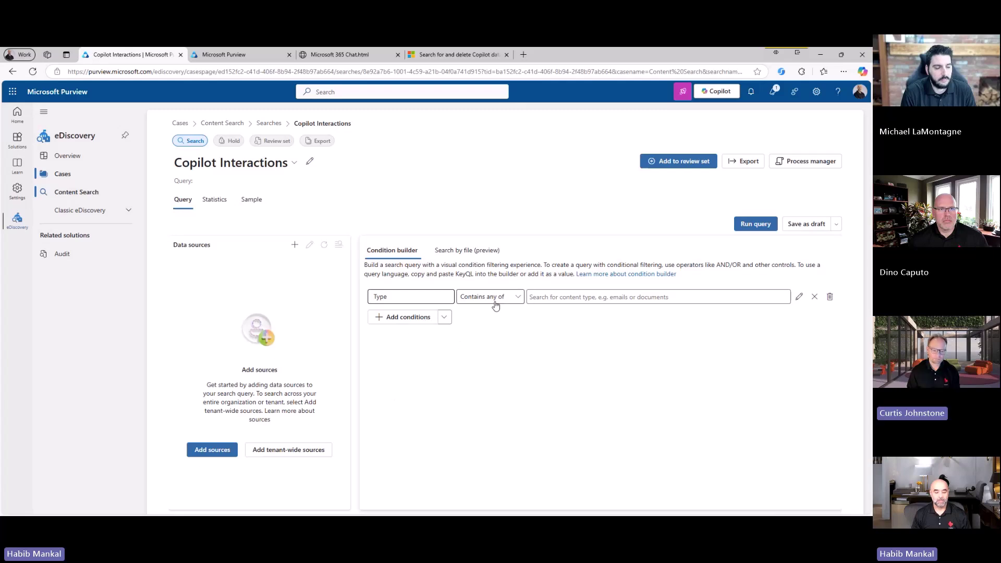
left_click(539, 297)
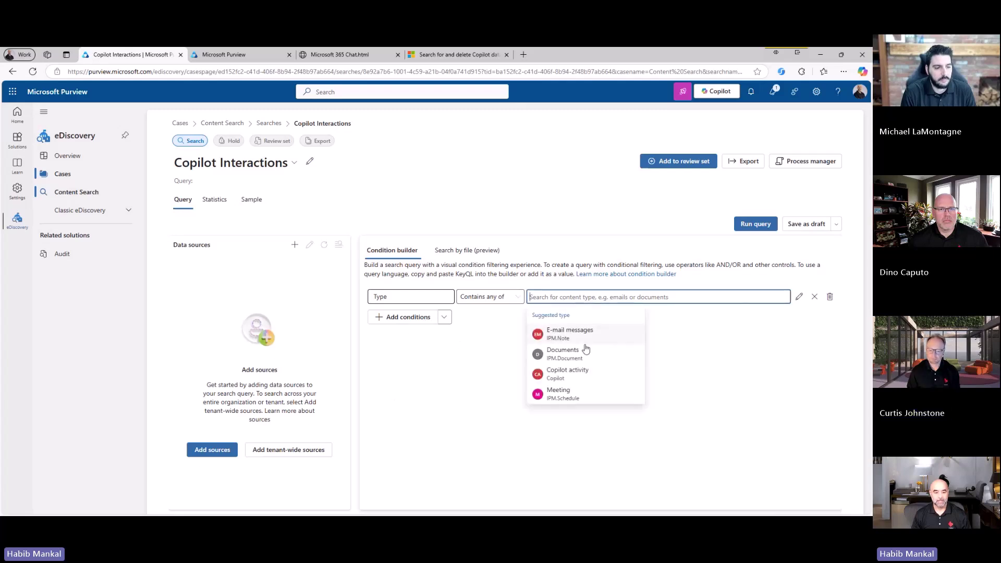
left_click(564, 381)
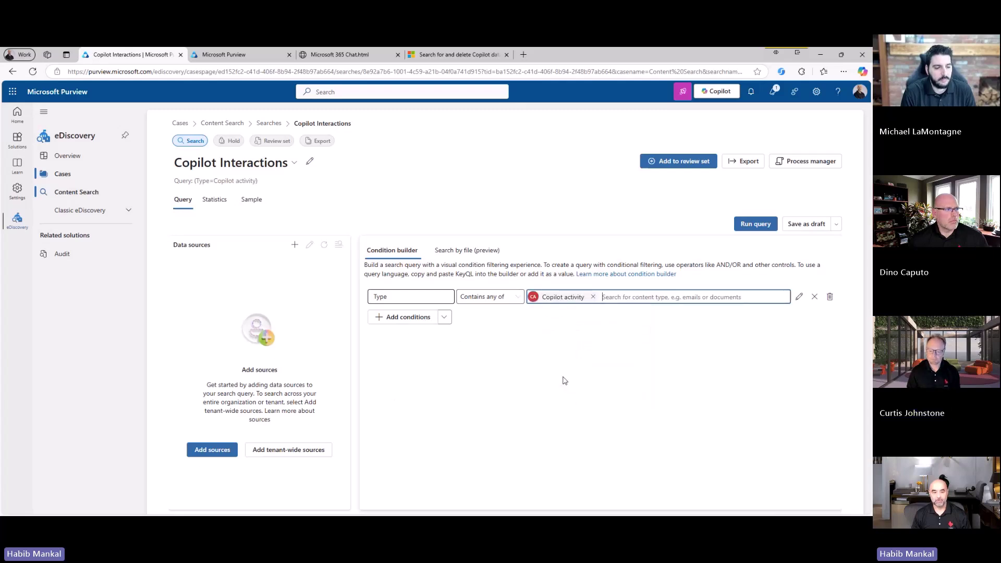
Add a Date before Apr 9, 2025 condition, leaving data sources unadded.
left_click(444, 317)
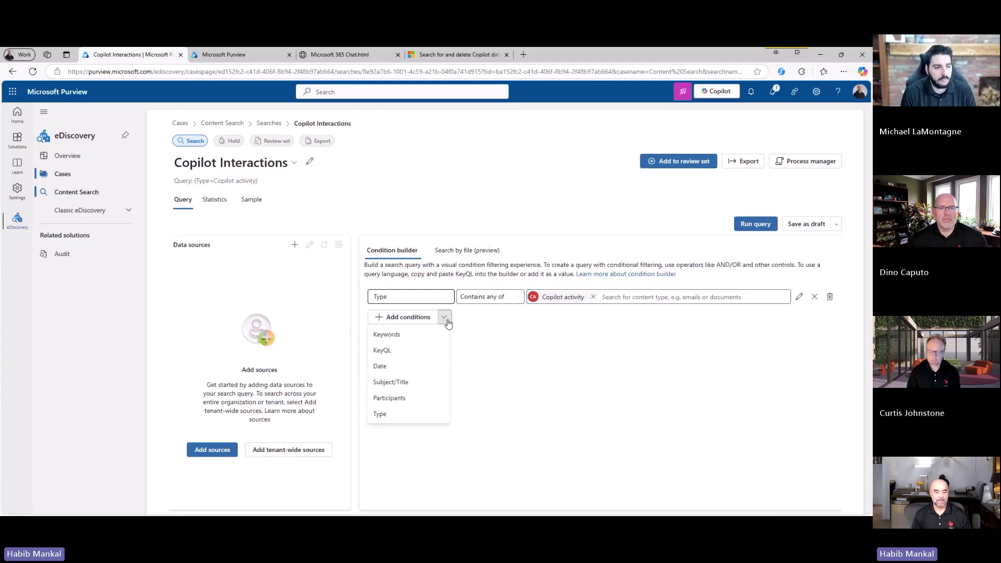
left_click(396, 368)
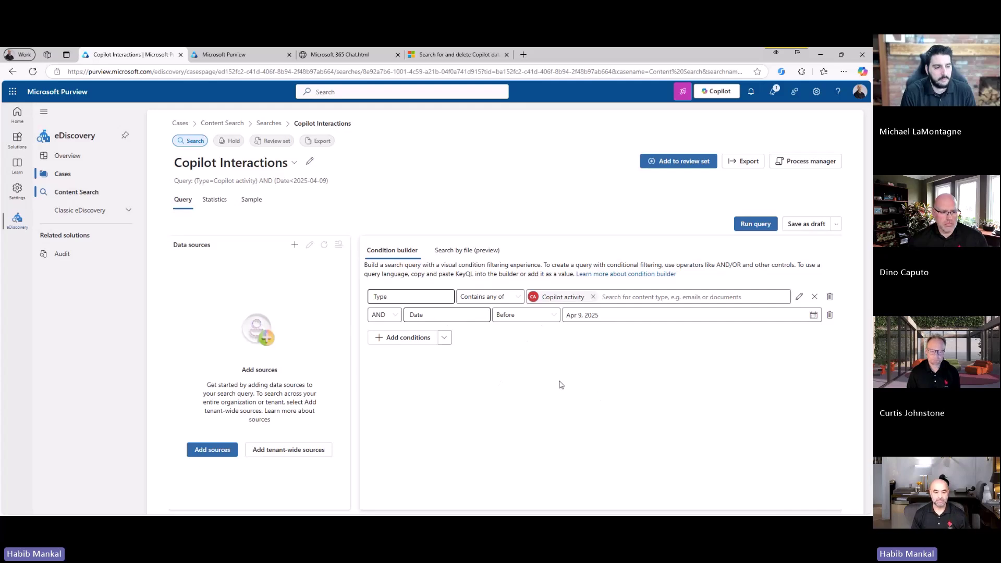
left_click(202, 451)
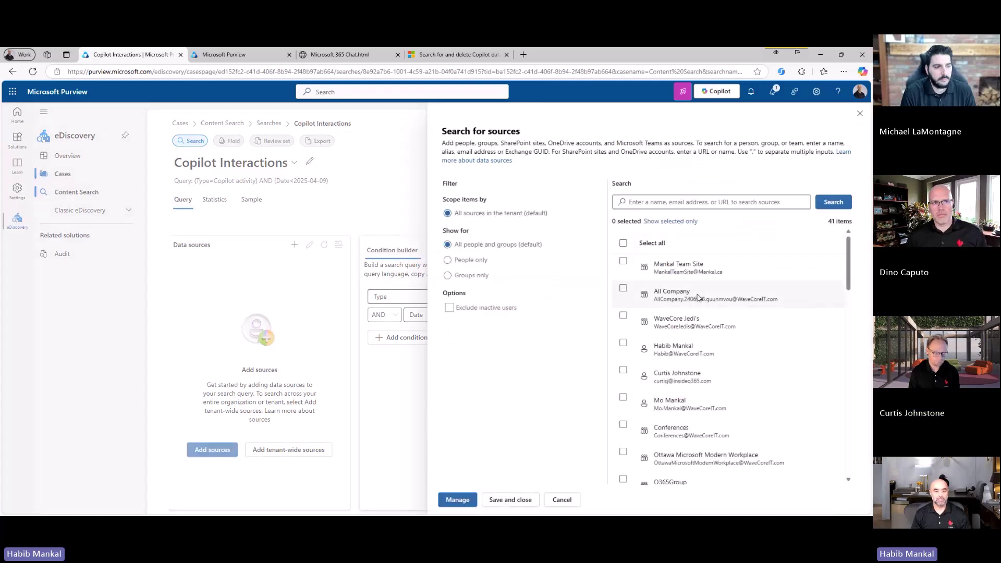
left_click(568, 502)
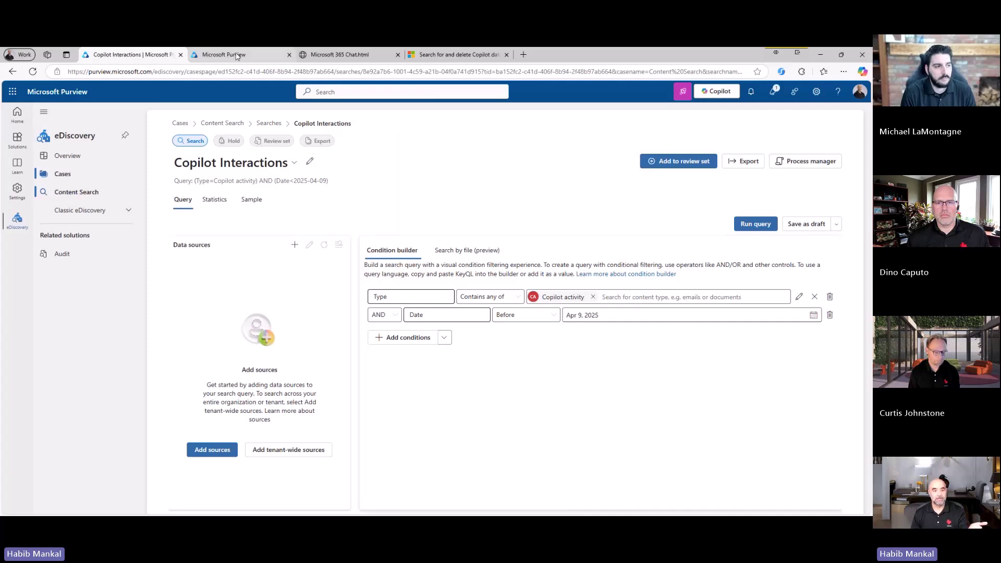
mouse_move(237, 56)
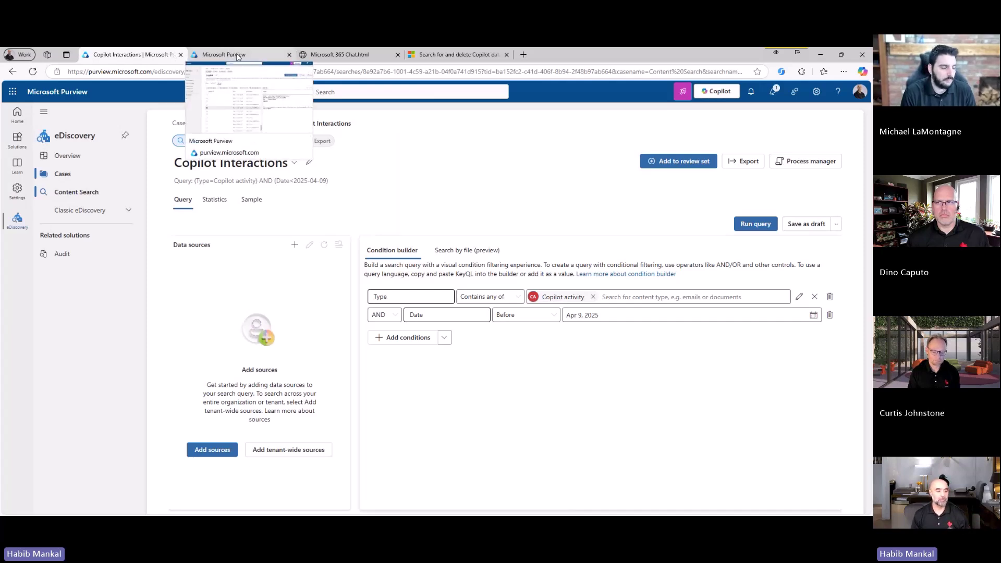
Confirm Copilot Interactions is listed in the Content Search case, then return to the Copilot data article.
left_click(58, 177)
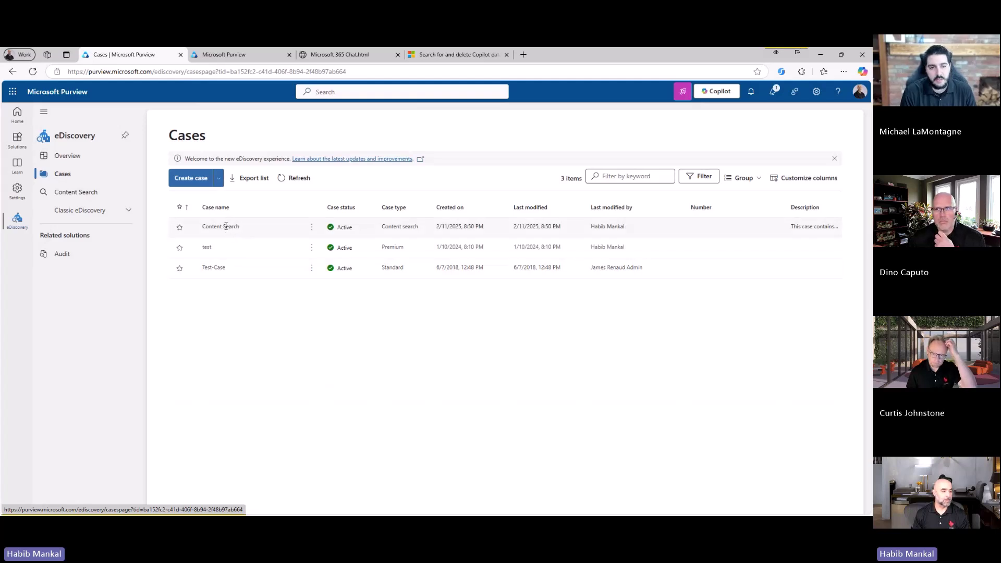
left_click(89, 191)
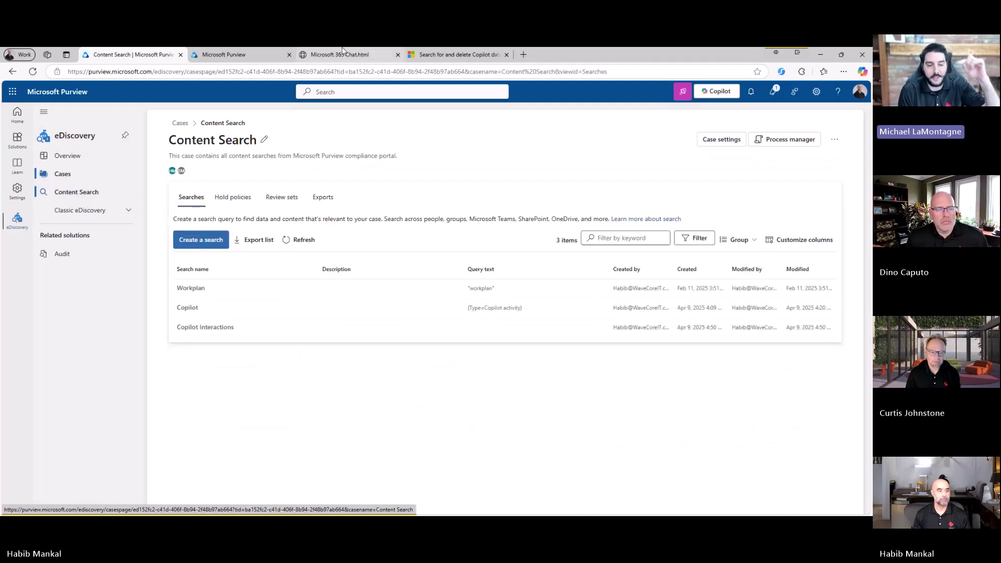
left_click(445, 56)
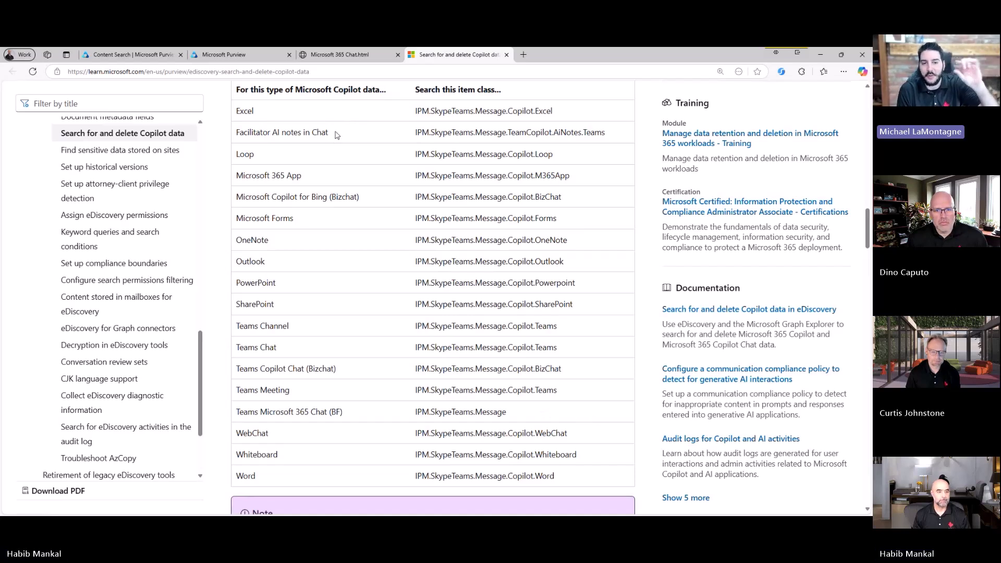
Highlight the Facilitator AI notes in Chat row, then return to the Purview Content Search case.
left_click_drag(329, 133, 236, 134)
left_click(372, 297)
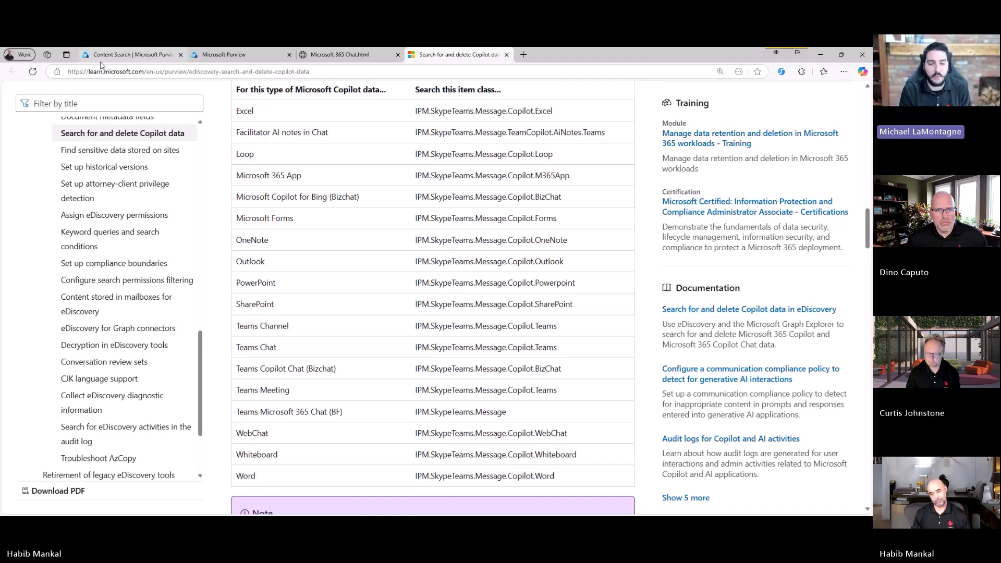
left_click(126, 61)
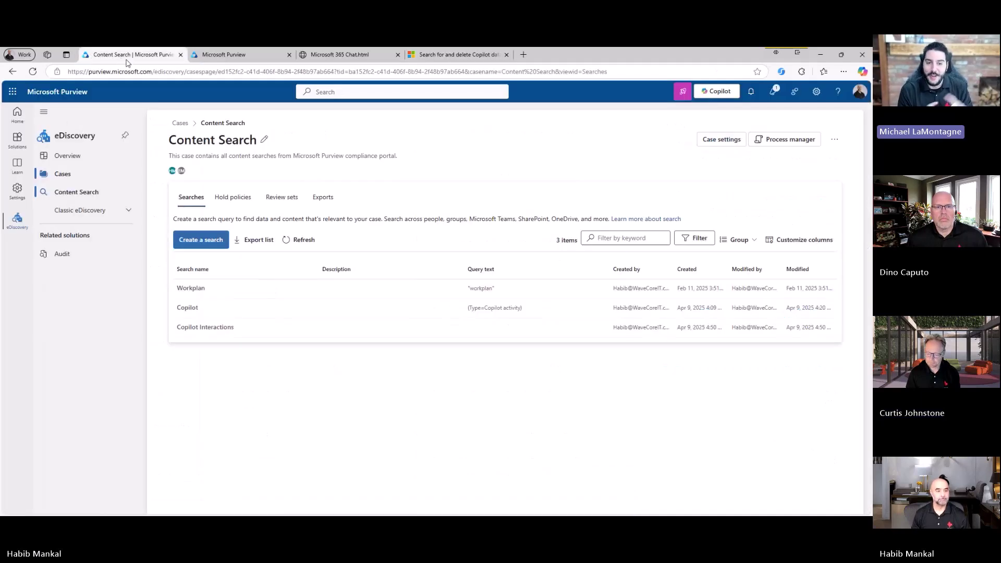
Open the saved Copilot search and inspect its KeyQL ItemClass query in the condition builder.
left_click(189, 307)
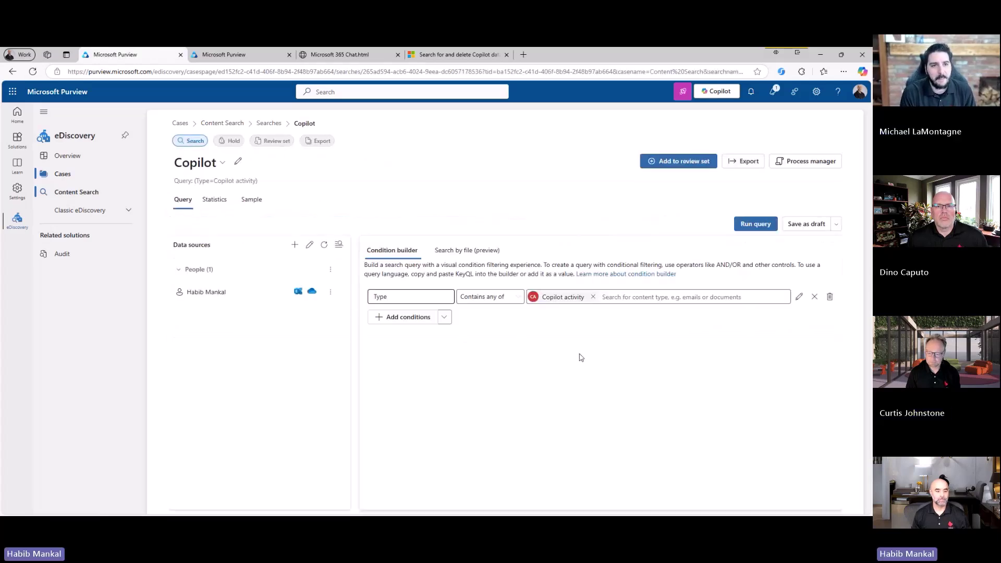
left_click(483, 254)
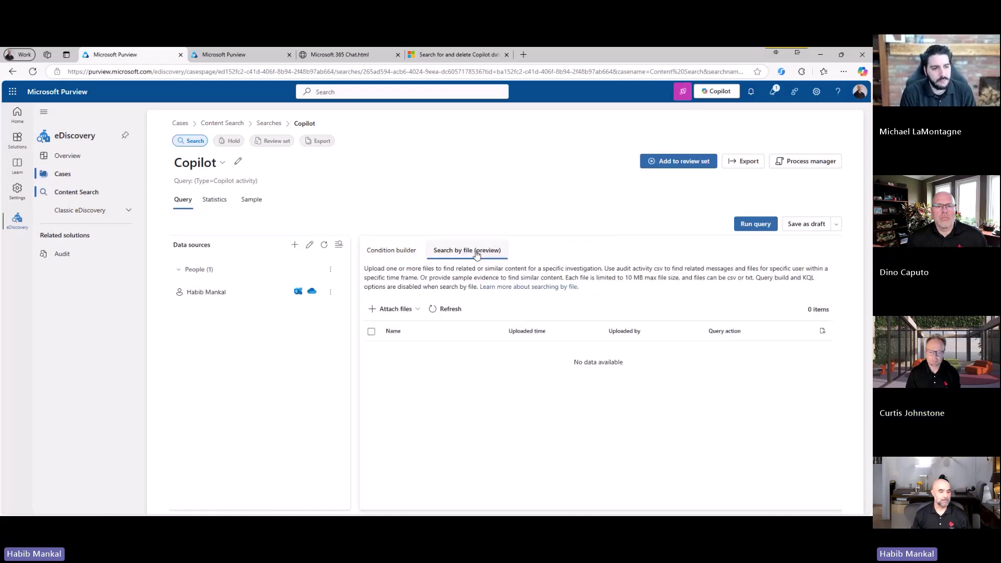
left_click(417, 254)
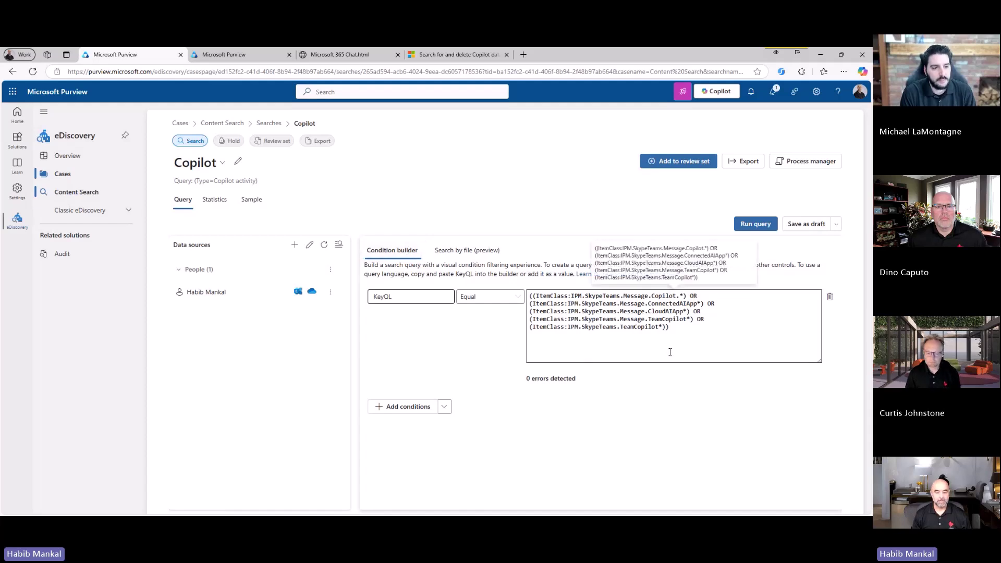
left_click(683, 295)
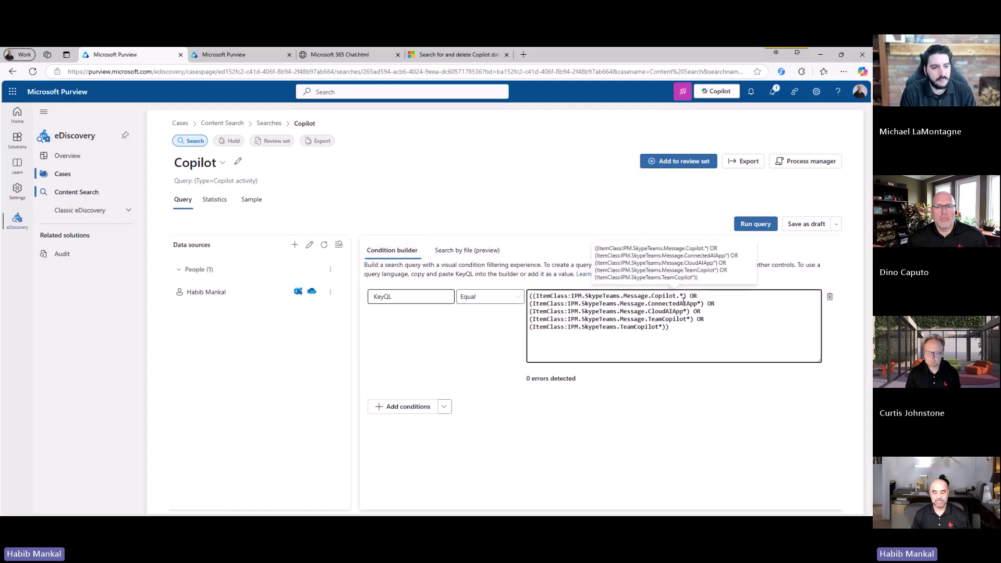
Highlight the Excel item class, glance at the Microsoft 365 Chat export, and return to Purview.
left_click(434, 55)
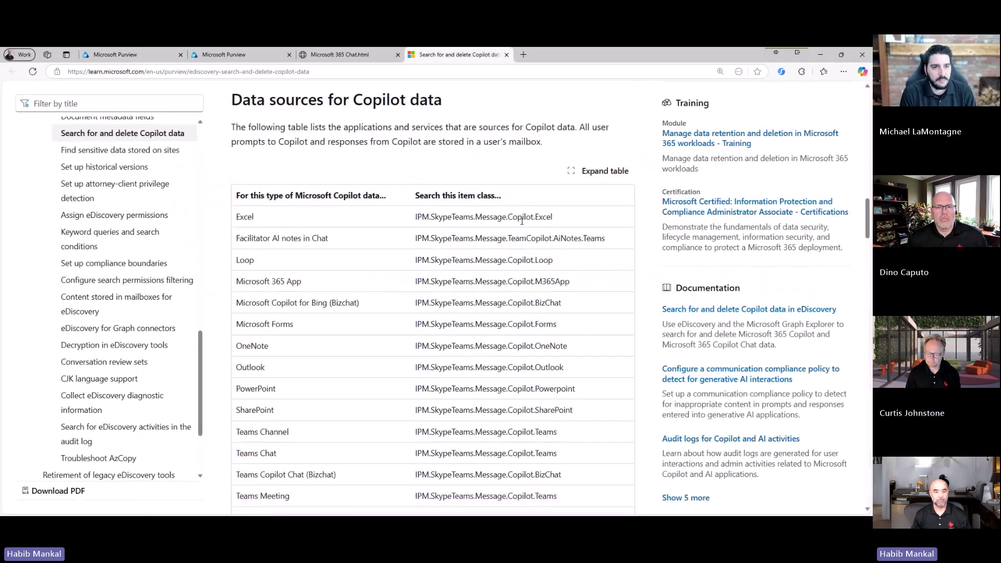
left_click_drag(531, 217, 553, 216)
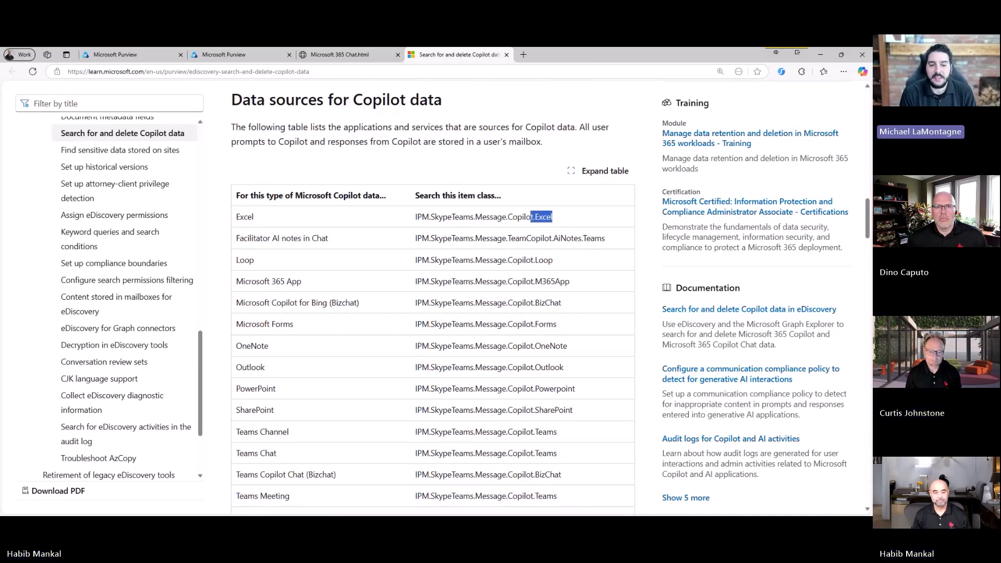
left_click(341, 54)
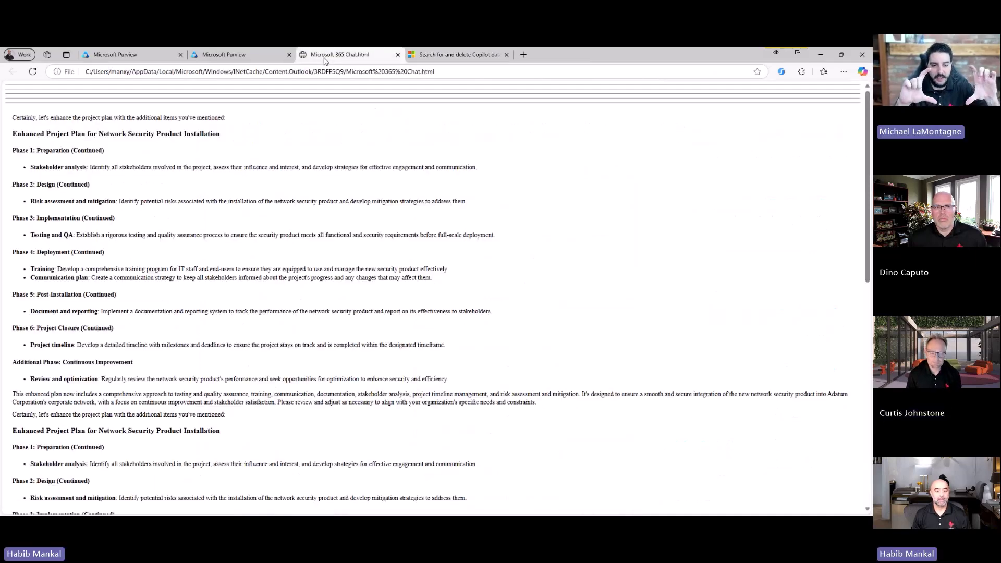
left_click(221, 55)
left_click(120, 54)
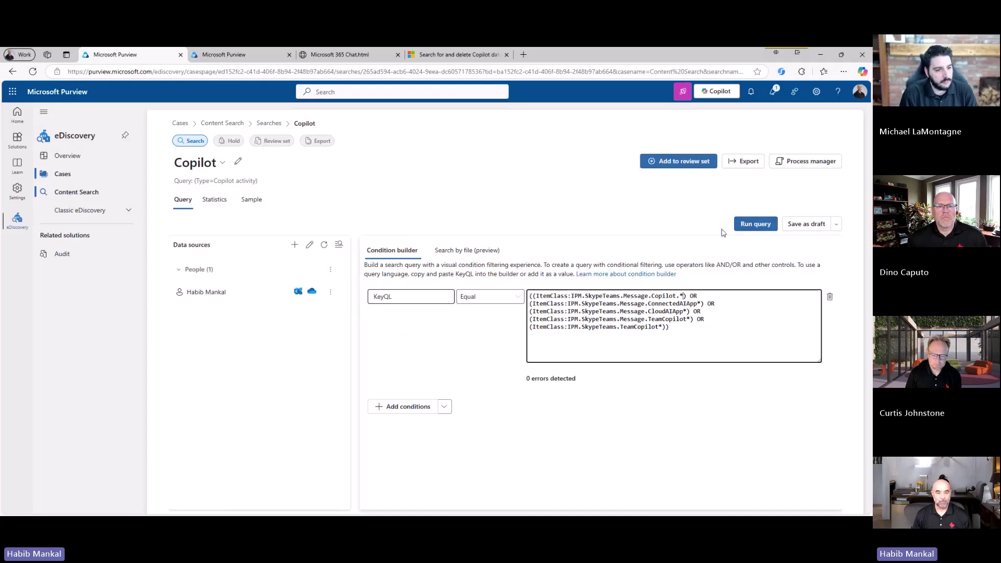
Review the Copilot search statistics: 1710 indexed, 461 partially indexed items, Copilot in Word at 230.
left_click(218, 203)
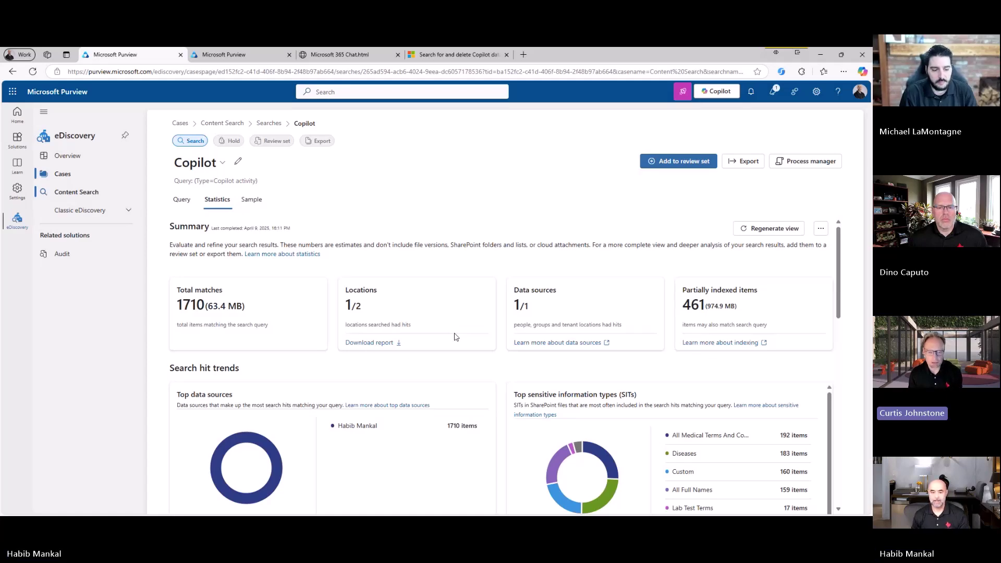
scroll(454, 337, "down", 7)
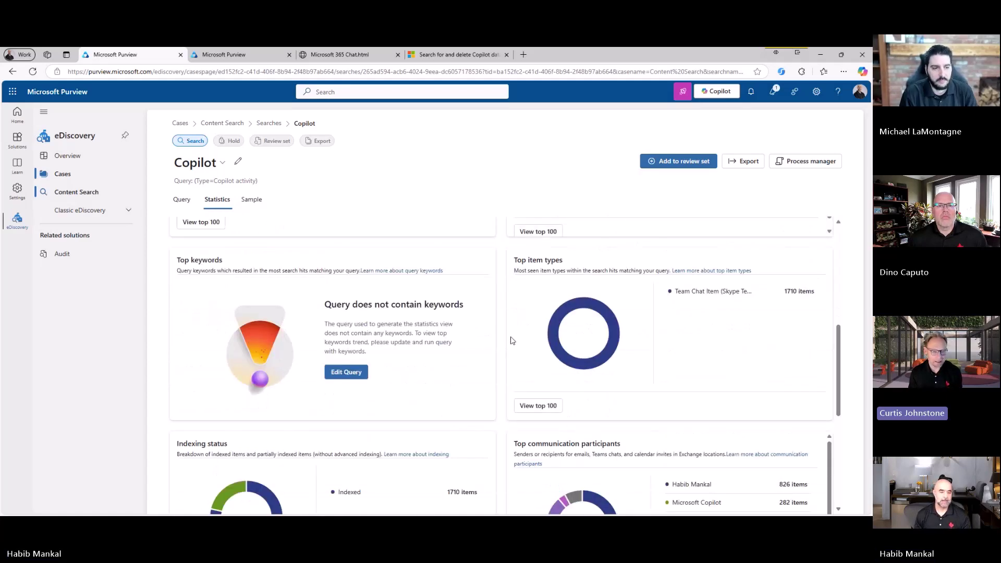
scroll(508, 344, "down", 2)
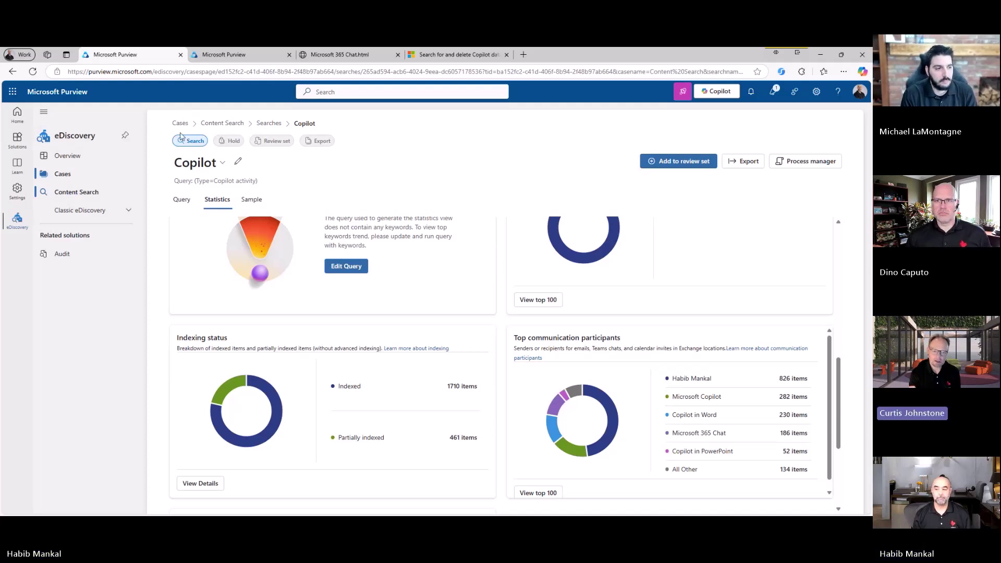
scroll(334, 321, "down", 3)
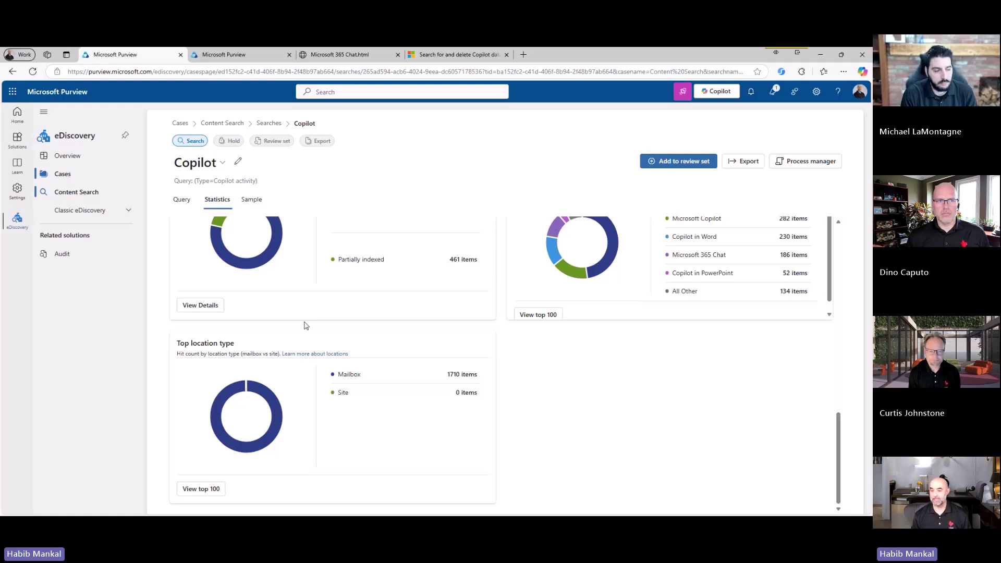
scroll(312, 335, "up", 10)
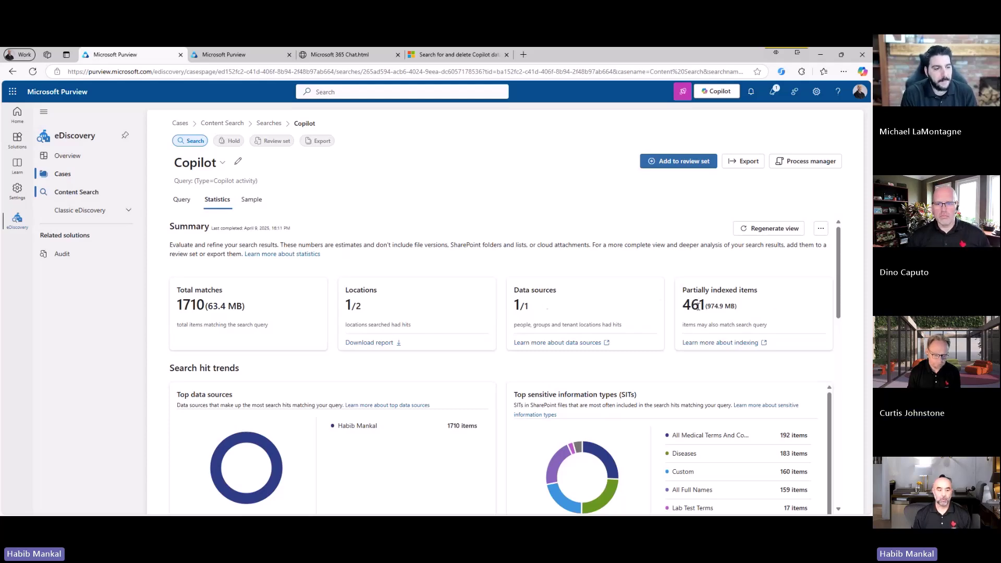
scroll(312, 326, "down", 5)
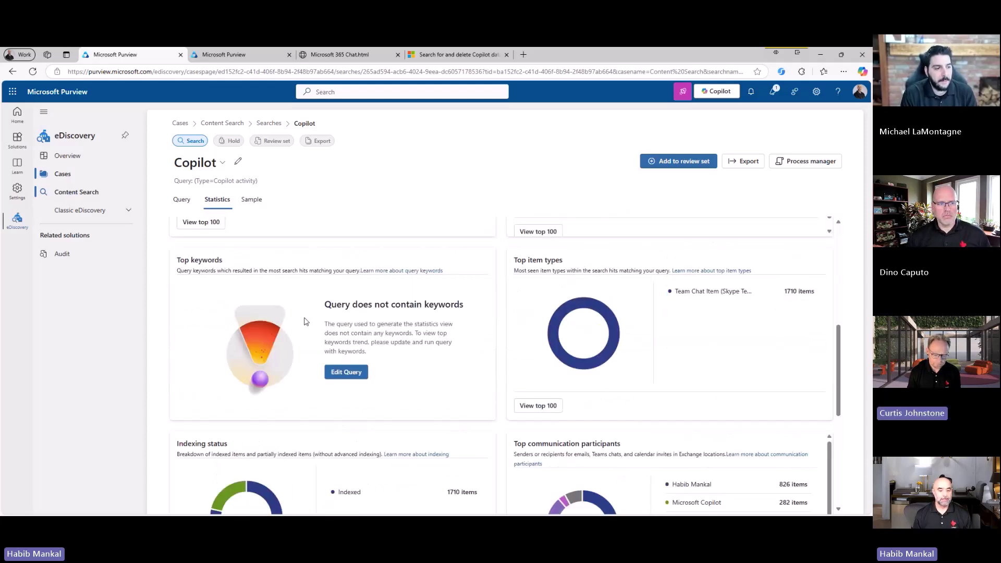
scroll(307, 321, "down", 3)
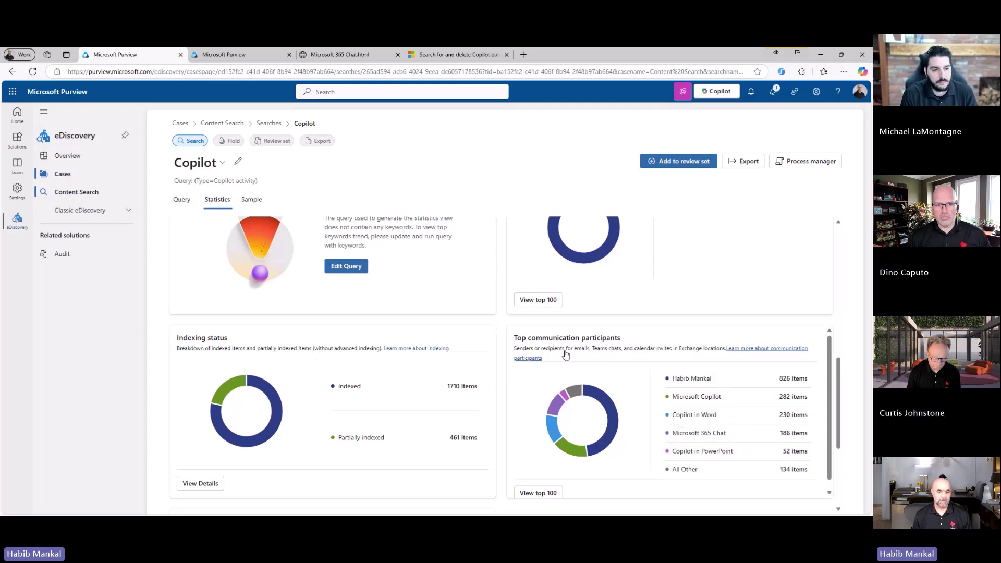
left_click_drag(716, 381, 676, 379)
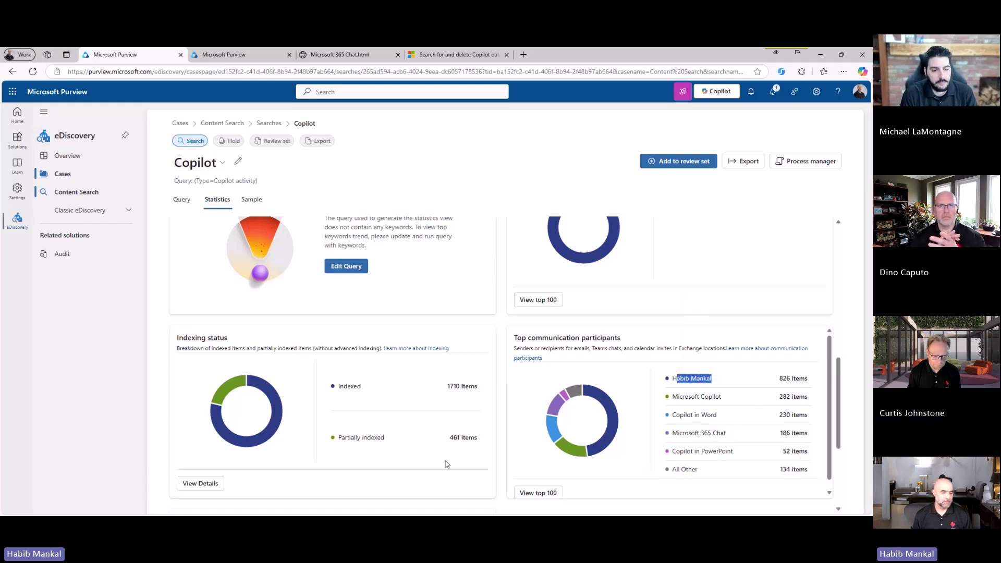
scroll(444, 458, "down", 3)
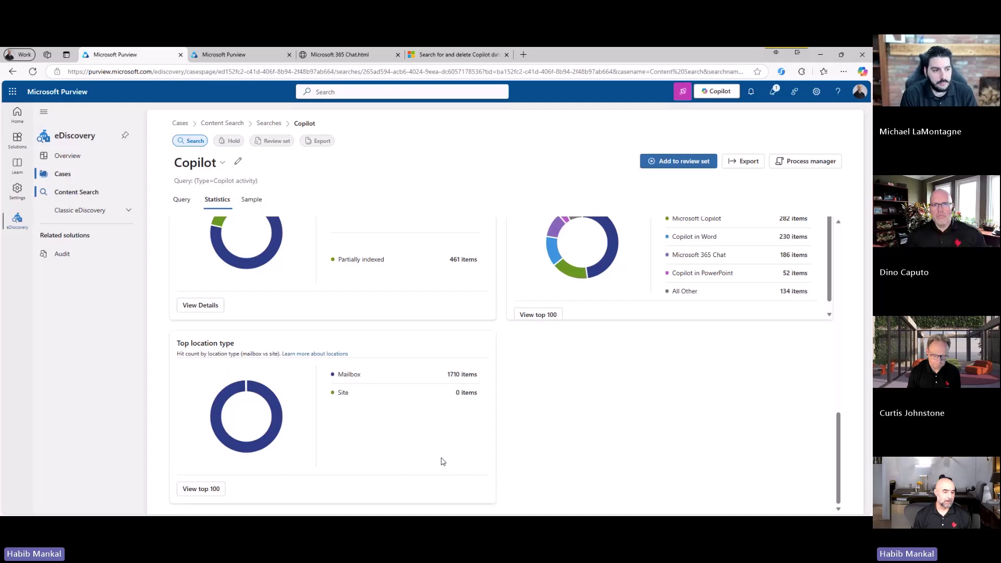
scroll(438, 456, "up", 10)
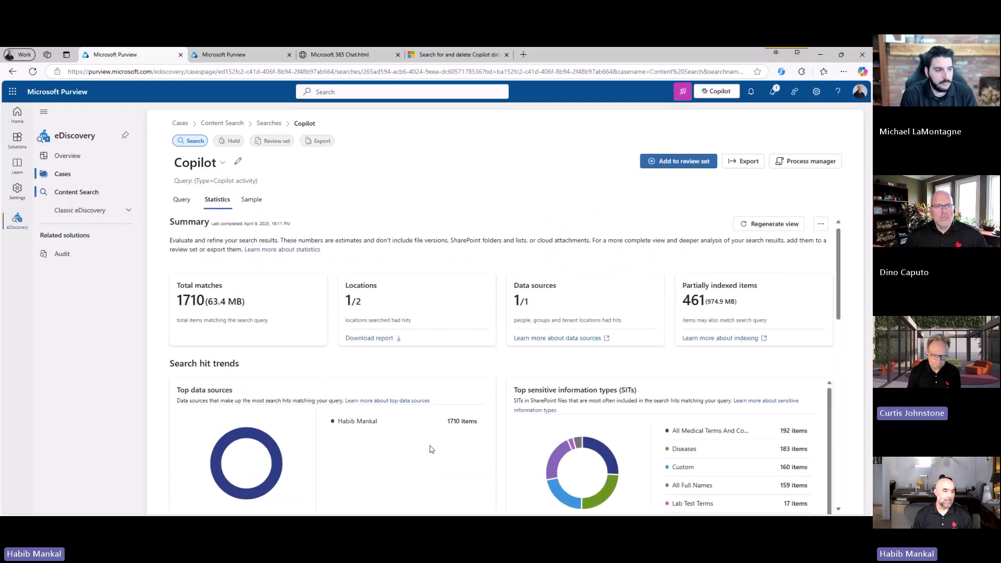
View the Copilot search's 100-item sample, leaving samples per location at 10 without regenerating.
left_click(248, 209)
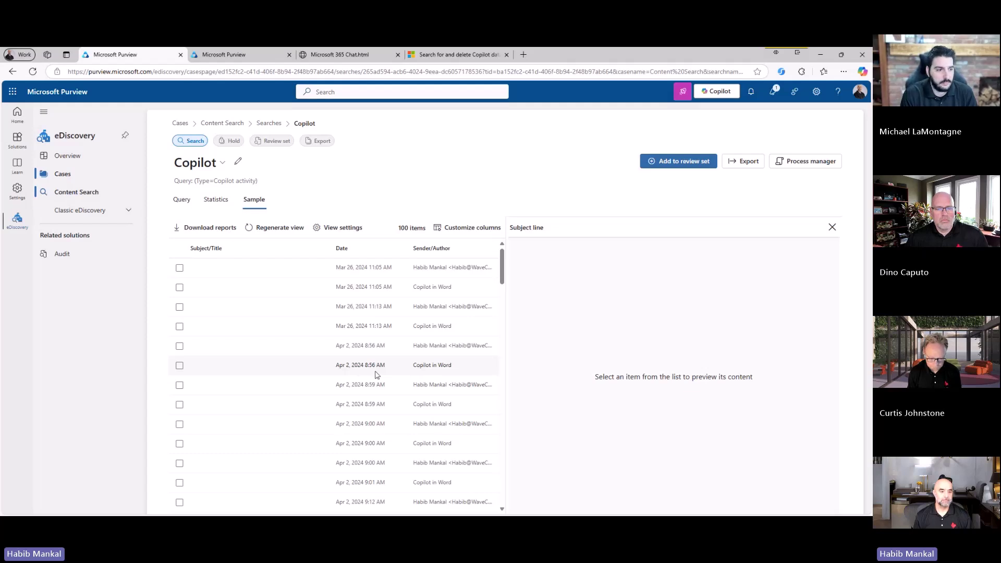
left_click(289, 228)
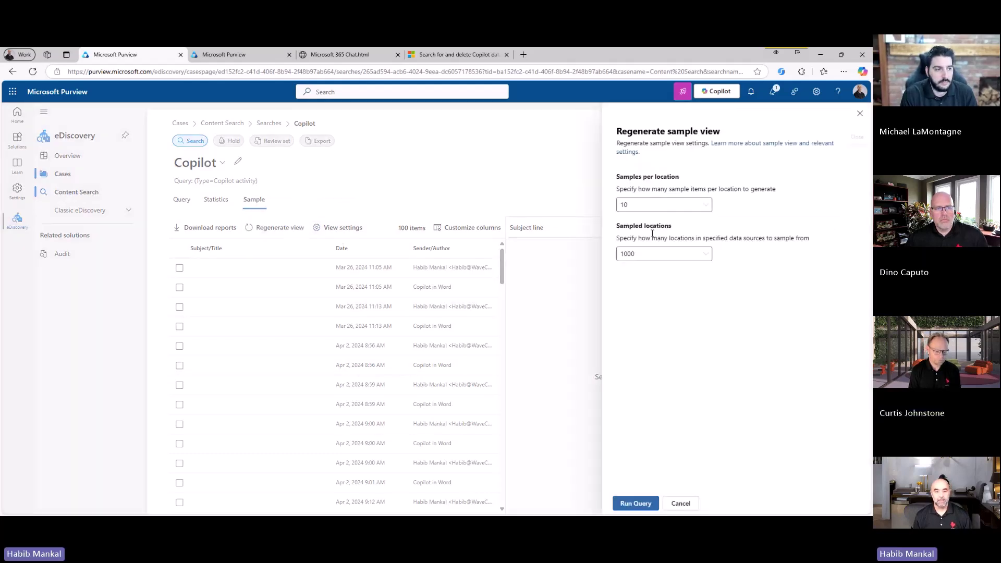
left_click(635, 205)
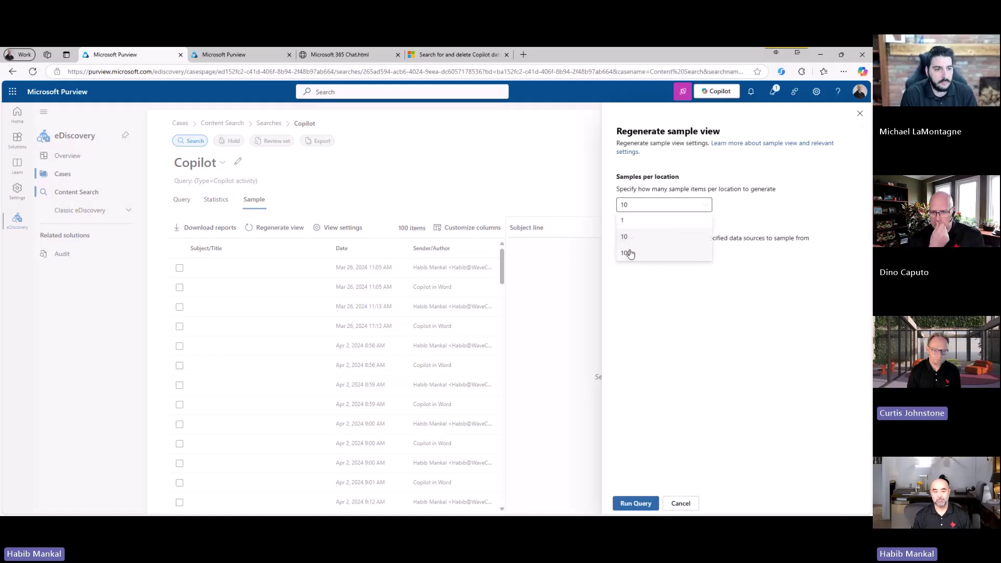
left_click(716, 319)
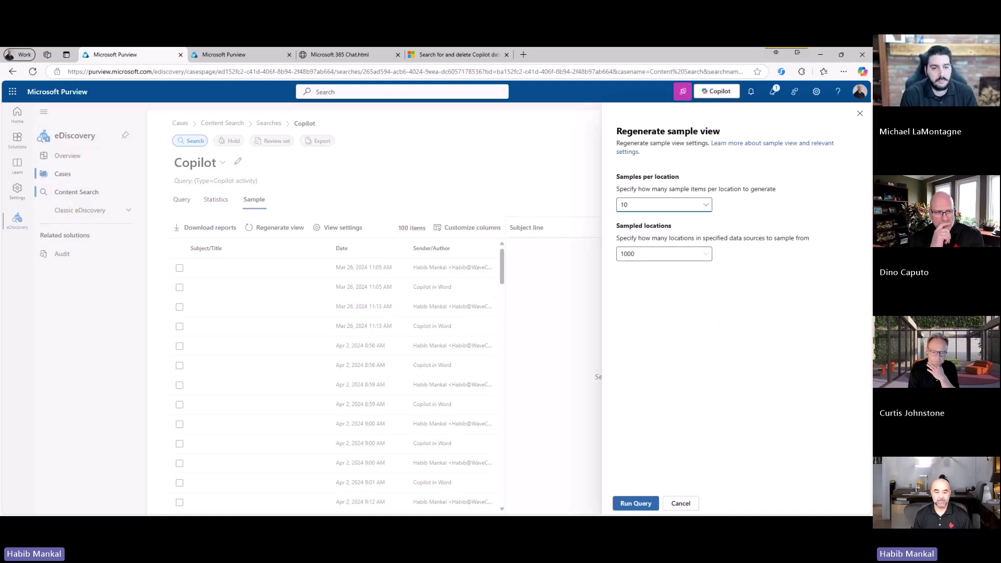
left_click(681, 504)
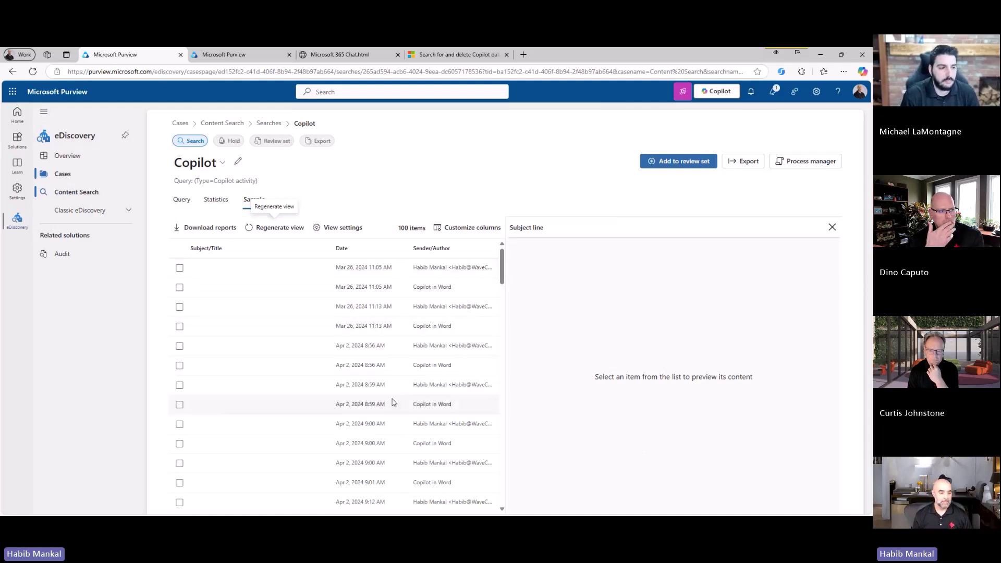
Preview the May 11 11:22 AM Copilot prompt, then Copilot in Word's reply about single sign-on with Entra ID Connect.
scroll(396, 404, "down", 10)
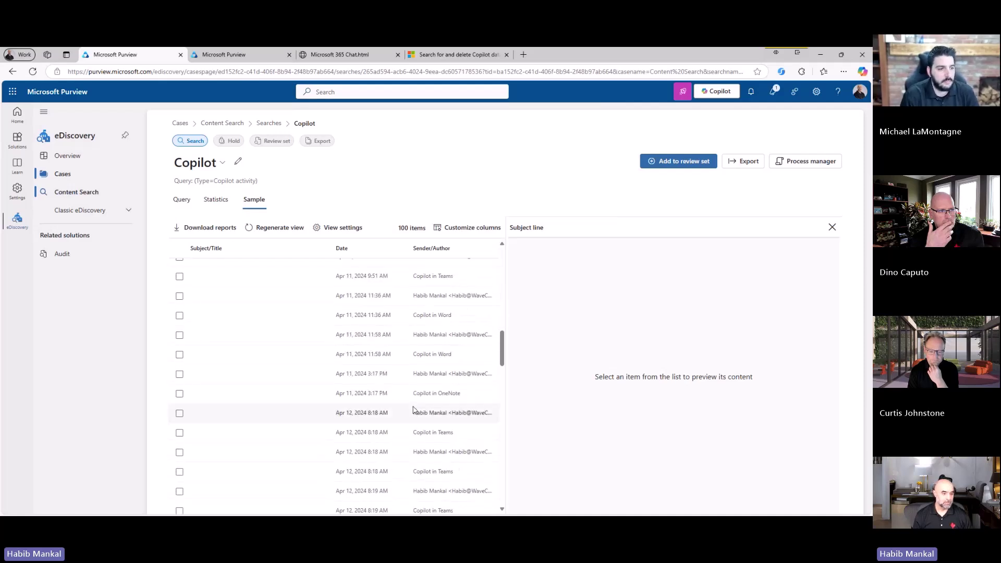
scroll(414, 410, "down", 12)
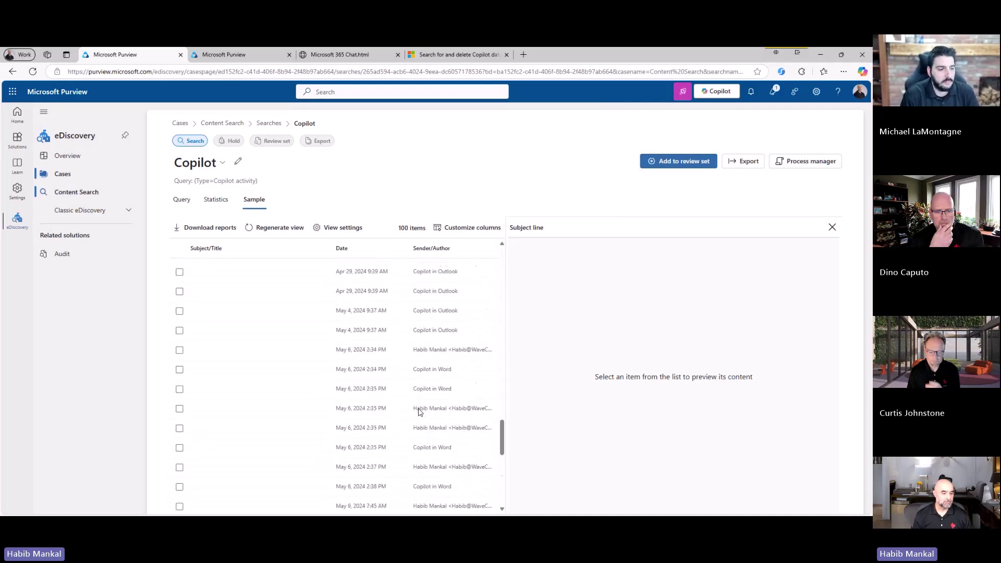
scroll(419, 411, "down", 3)
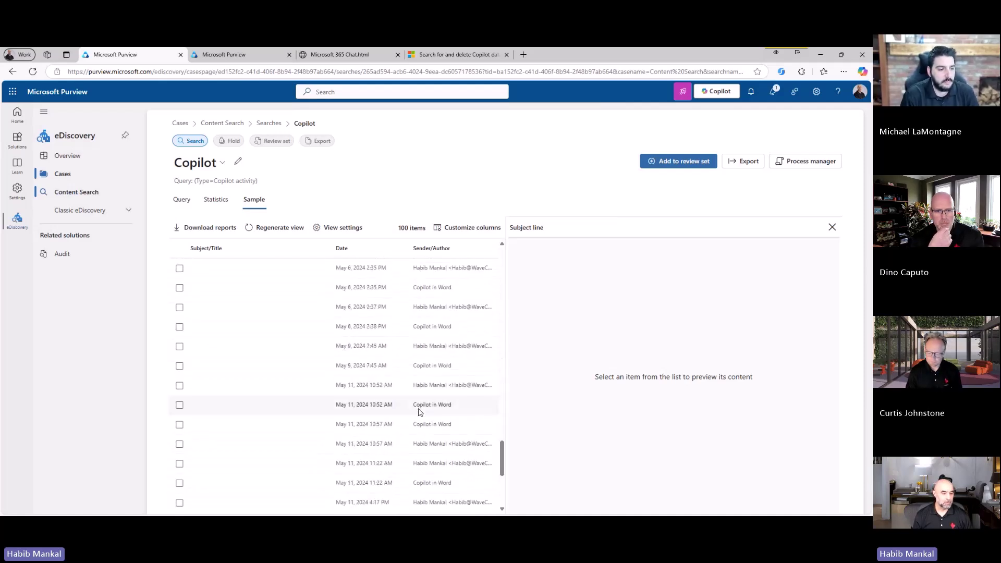
left_click(441, 460)
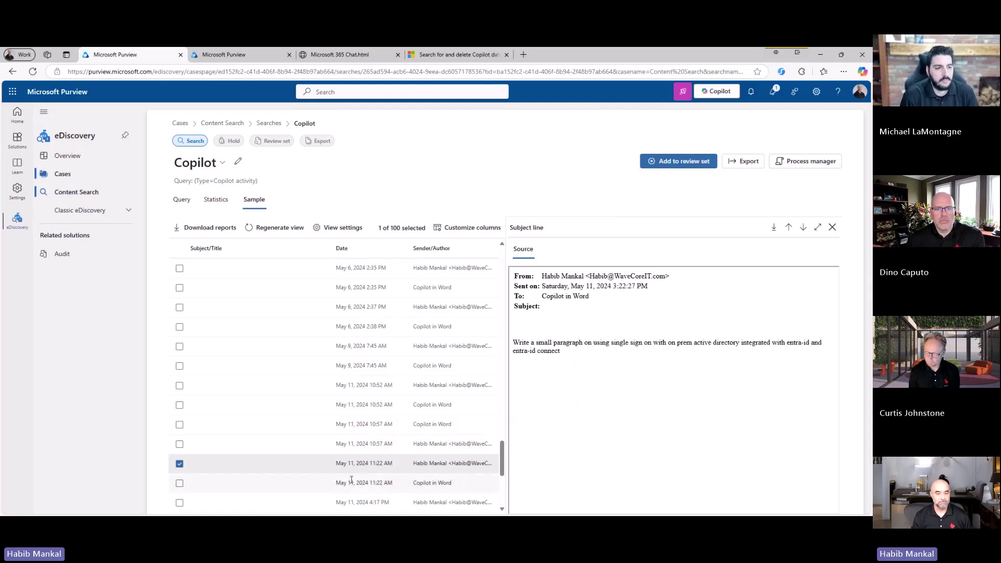
left_click_drag(587, 296, 524, 296)
left_click(608, 347)
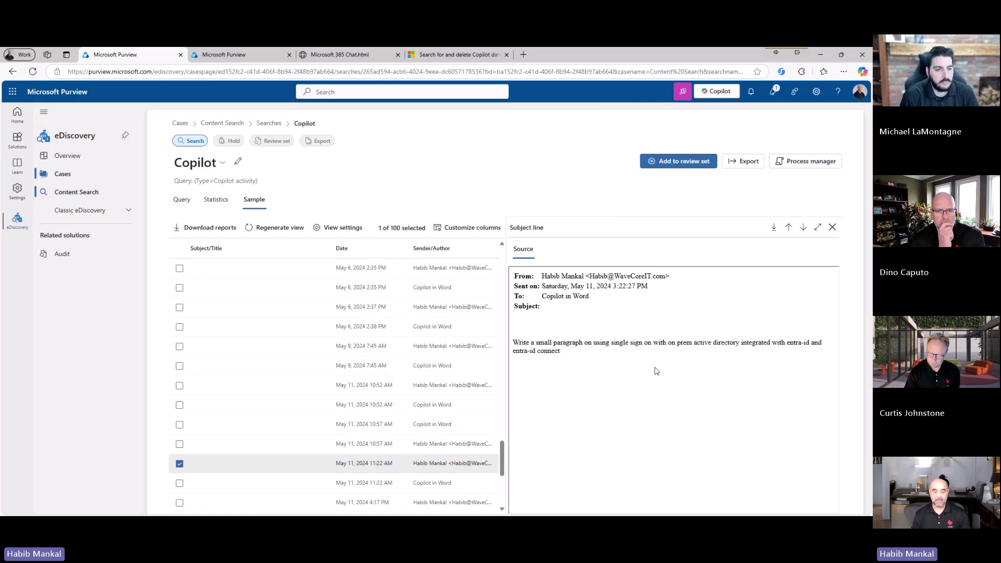
left_click(422, 488)
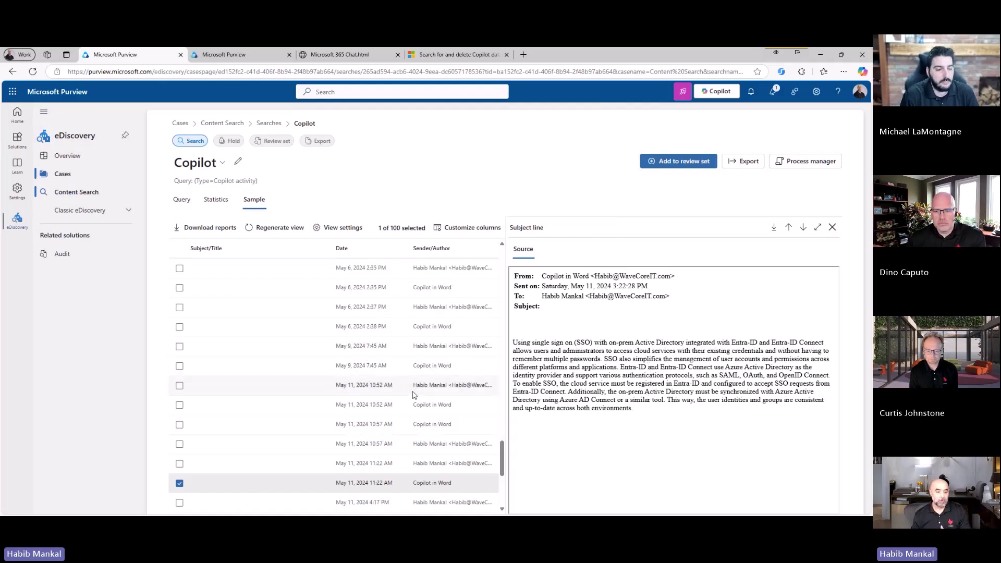
Preview the May 13 10:28 AM prompt to Microsoft 365 Chat and its network security project plan reply.
scroll(416, 400, "down", 4)
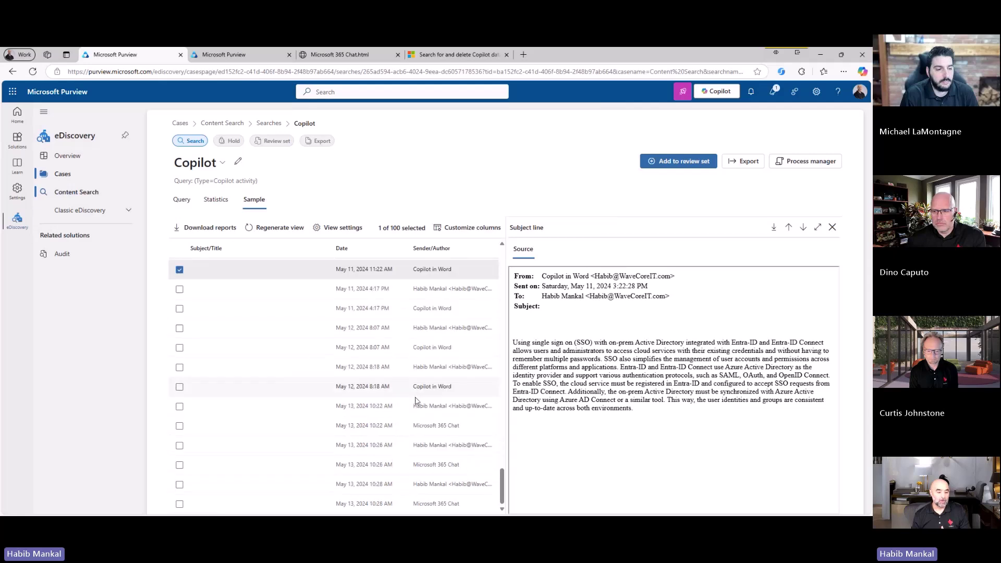
left_click(446, 484)
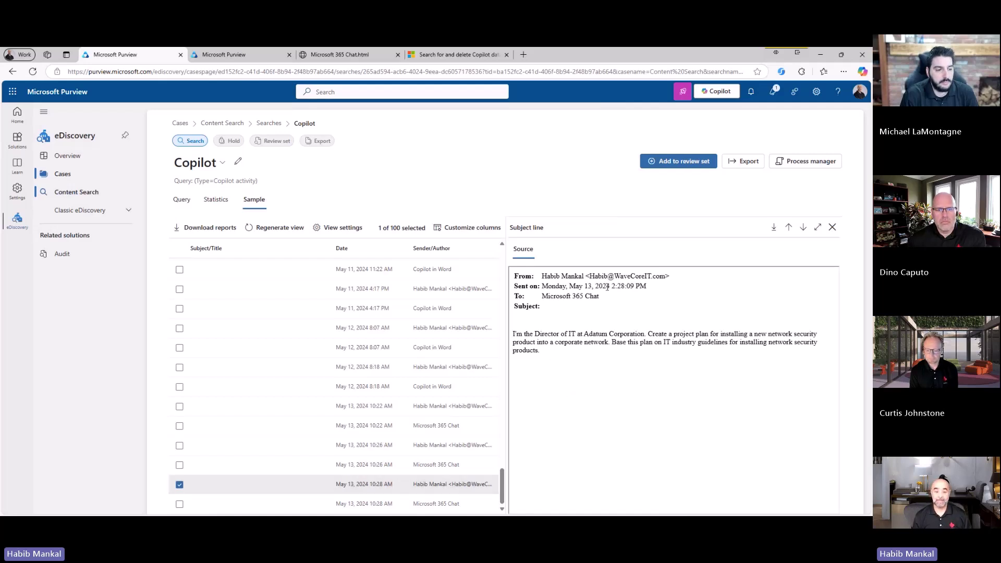
left_click_drag(608, 286, 555, 287)
left_click(619, 486)
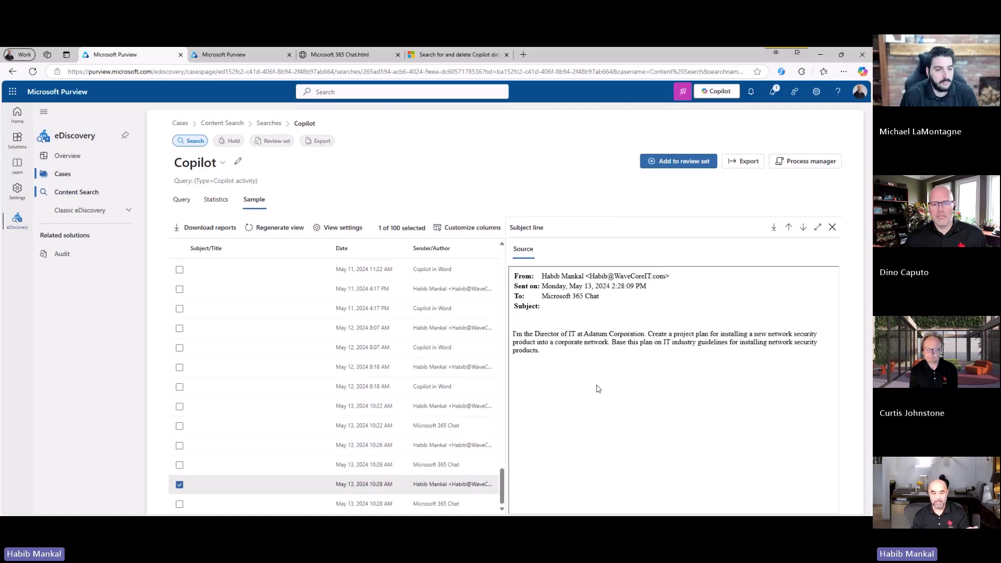
left_click(431, 503)
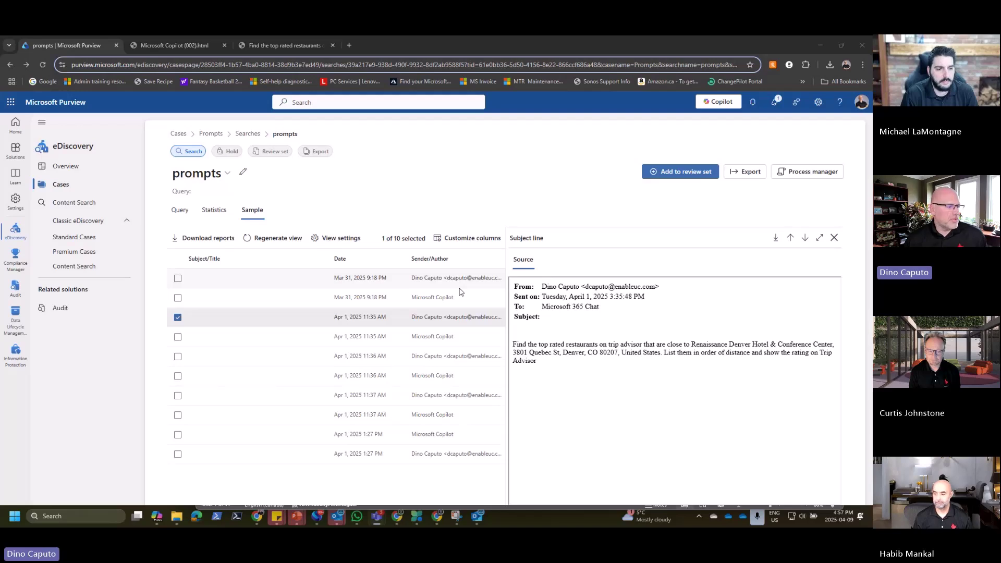
Preview the Apr 1, 2025 11:35 AM Microsoft Copilot reply carrying the Microsoft Copilot.html attachment.
left_click(447, 337)
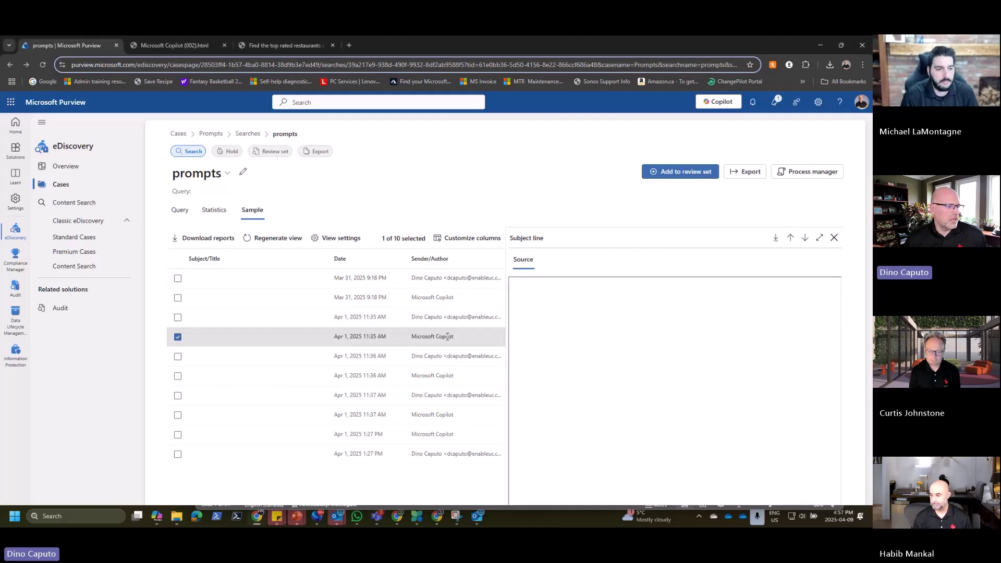
left_click(436, 318)
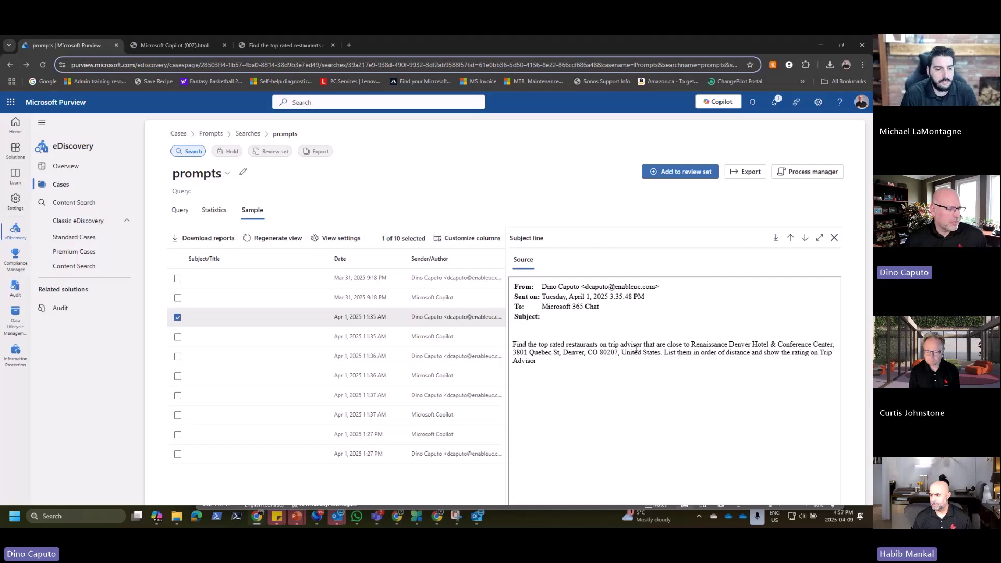
left_click(417, 336)
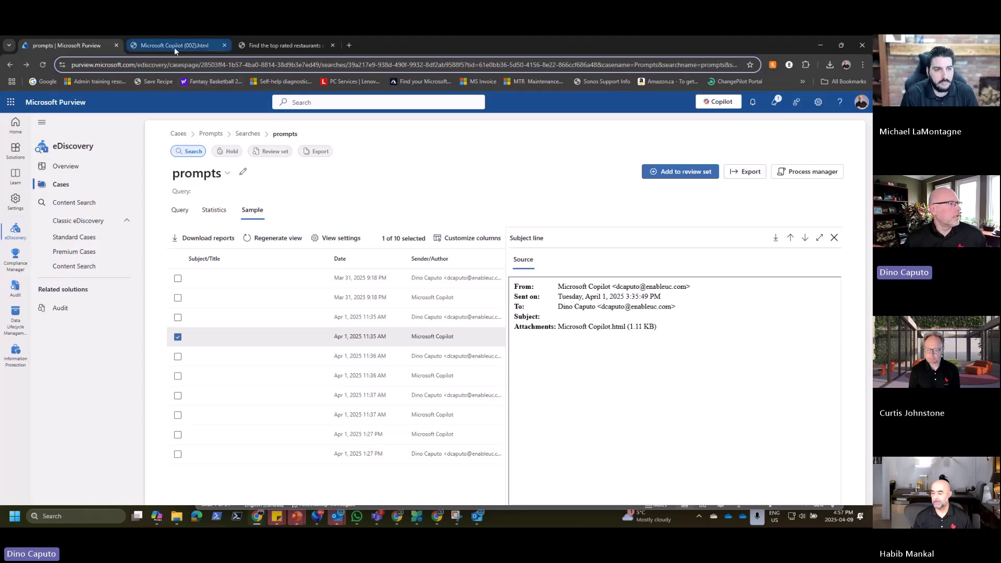
Open the exported Copilot HTML transcript in Chrome and highlight Copilot's first reply and 'List the top 10 results'.
left_click(268, 44)
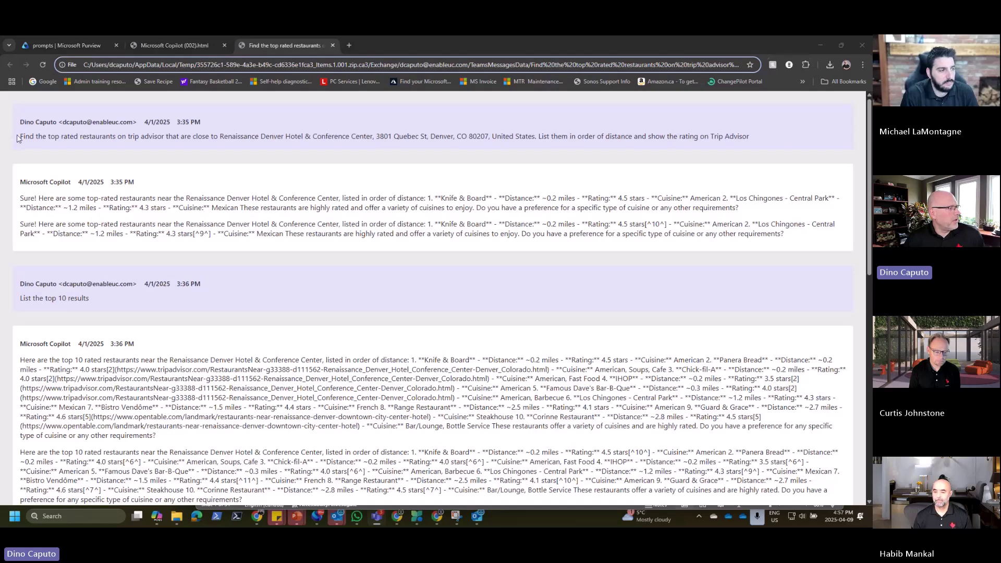
left_click_drag(20, 201, 116, 233)
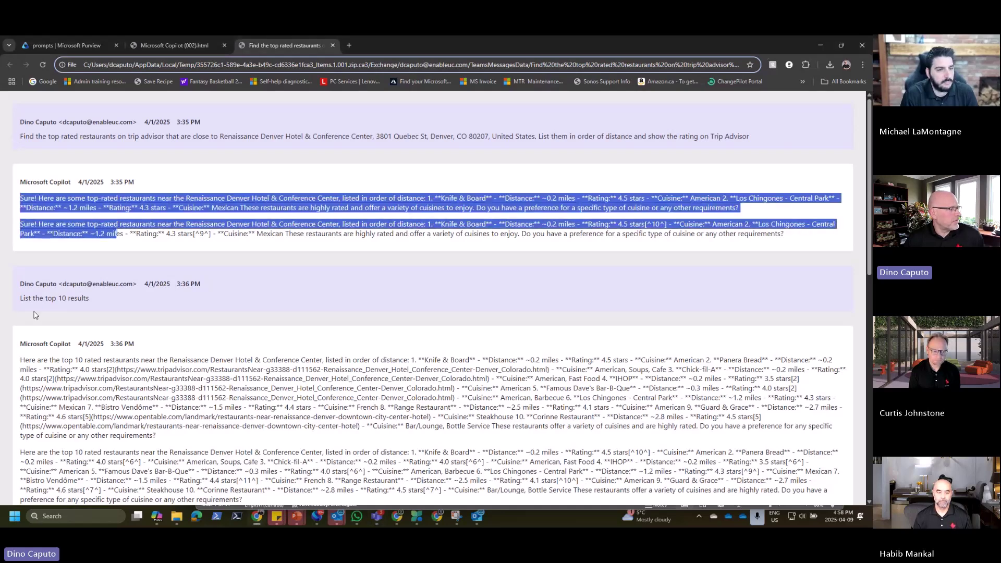
left_click_drag(23, 298, 103, 307)
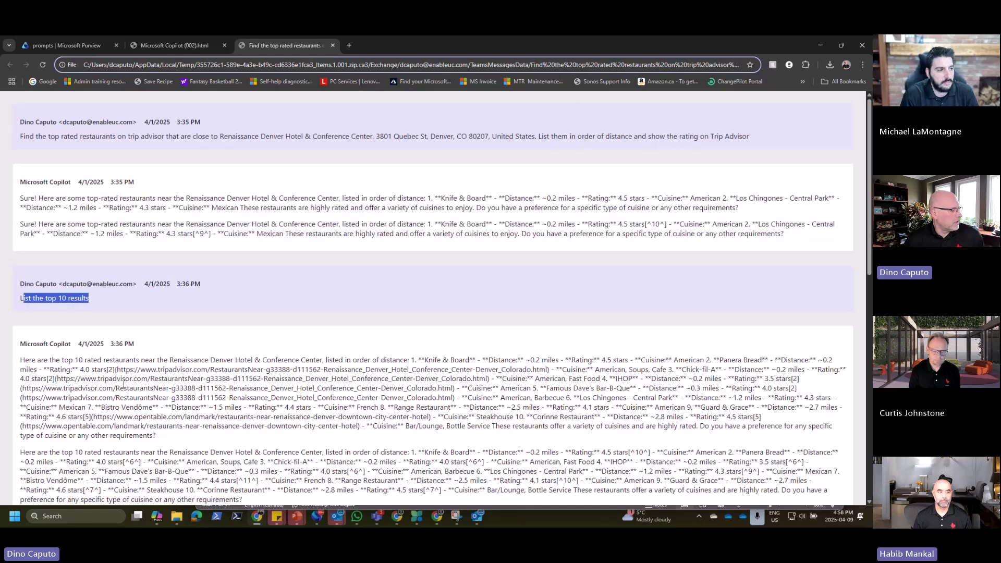
scroll(124, 382, "down", 1)
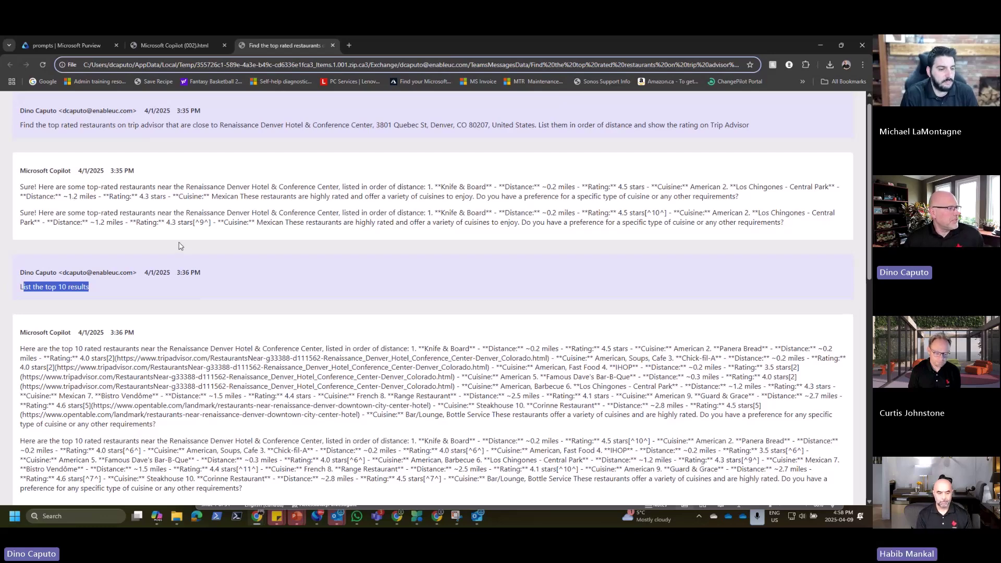
scroll(179, 246, "up", 1)
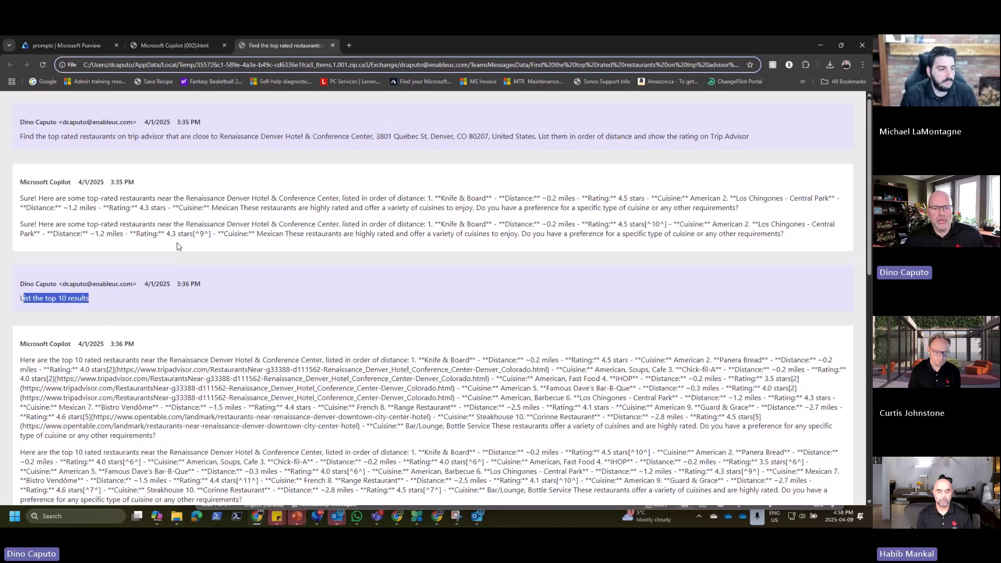